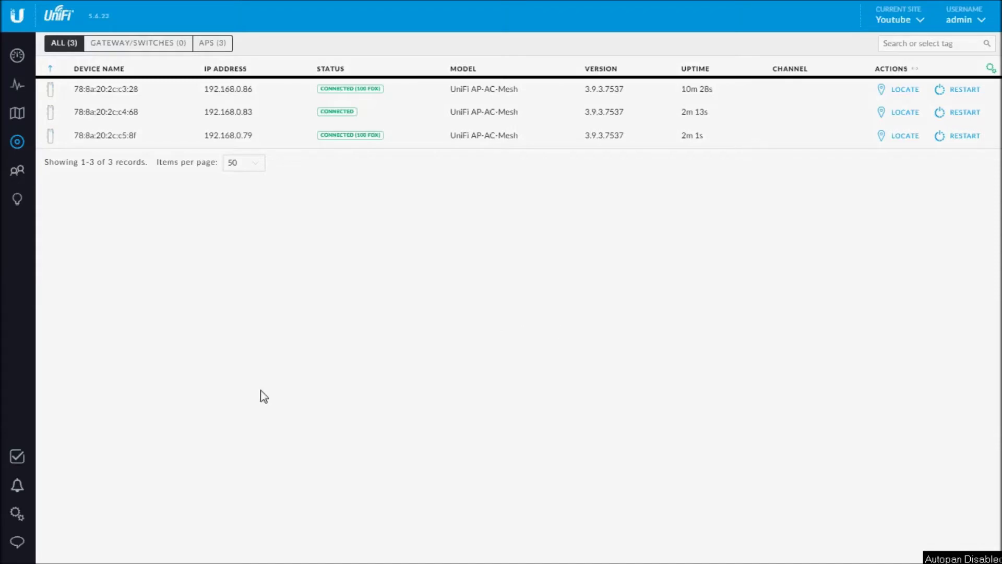
# Step: Review the site configuration settings, including the uplink connectivity monitor, and return to the device list
pyautogui.click(16, 513)
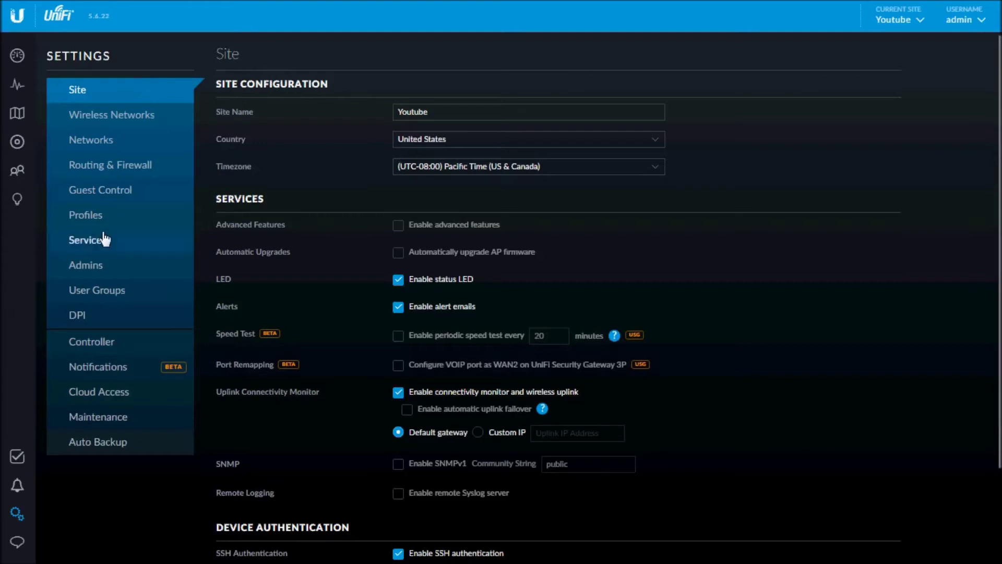
pyautogui.click(16, 140)
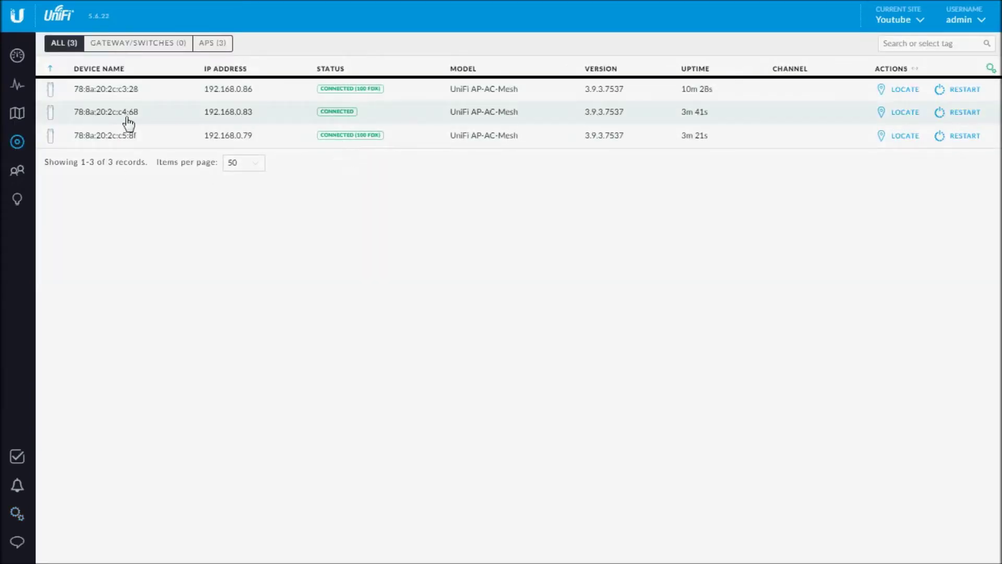
# Step: Set the 5G radio channel of access point 78:8a:20:2c:c4:68 to 161 and queue the change
pyautogui.click(110, 118)
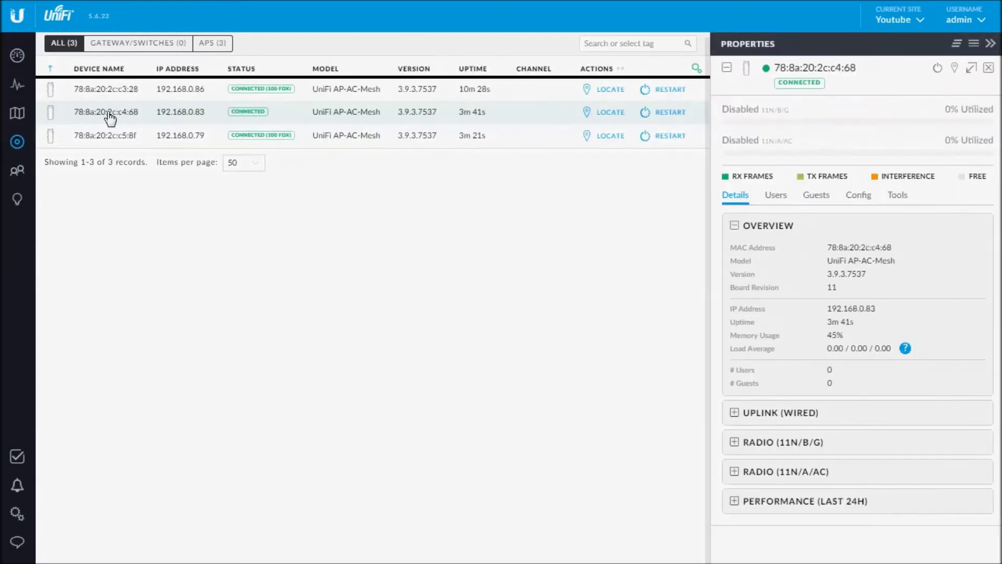
pyautogui.click(860, 199)
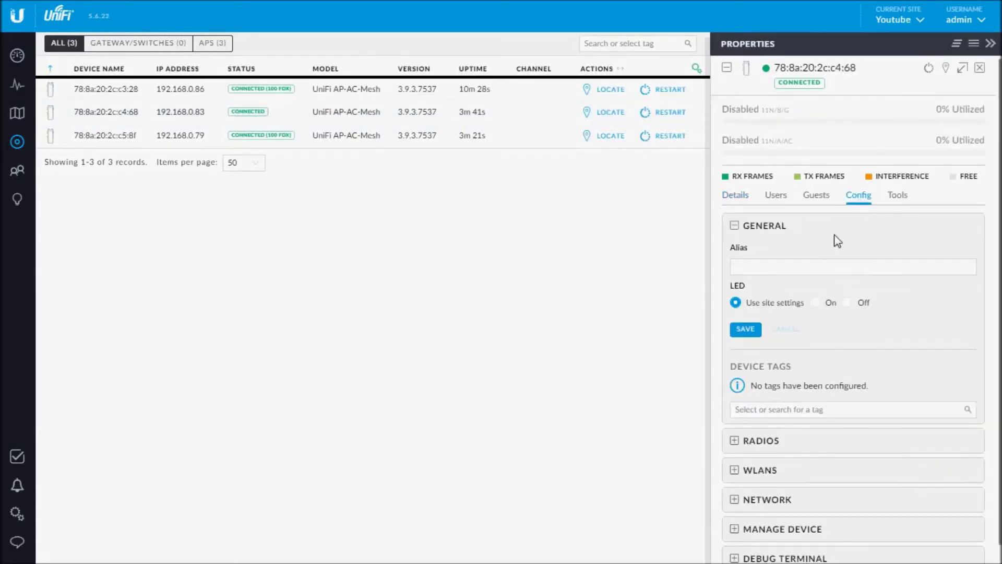
pyautogui.scroll(-1, 856, 310)
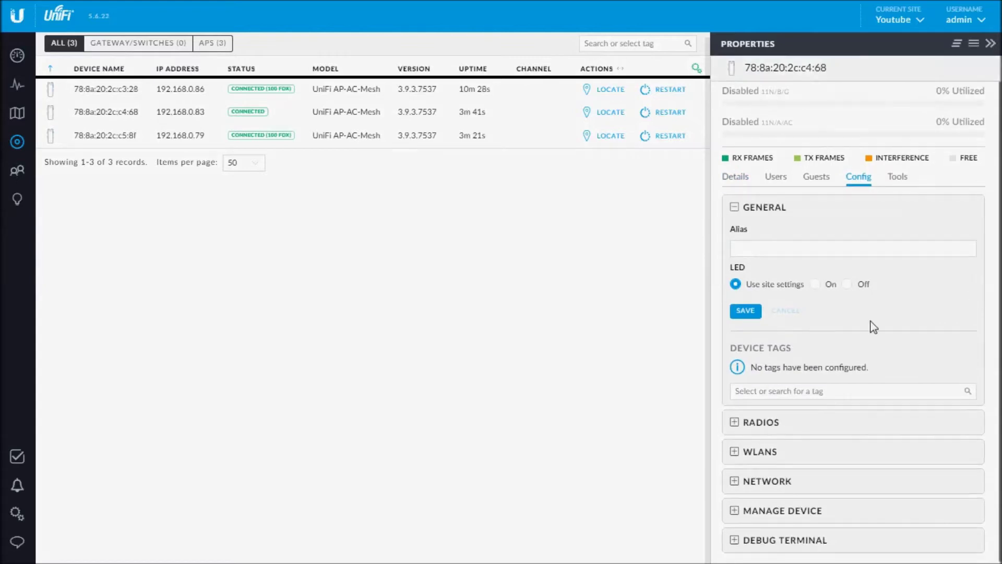
pyautogui.click(765, 421)
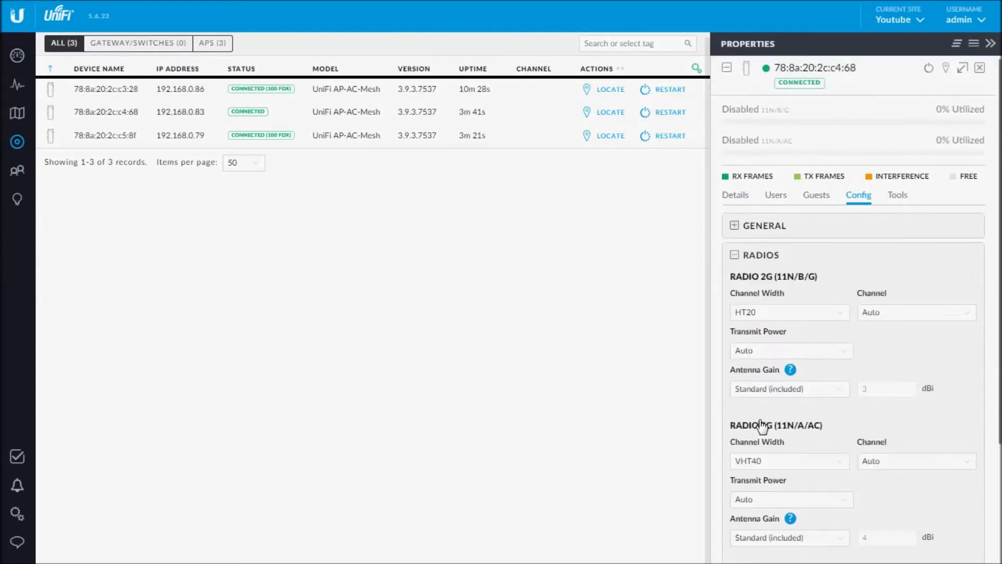
pyautogui.moveTo(998, 215); pyautogui.dragTo(999, 329)
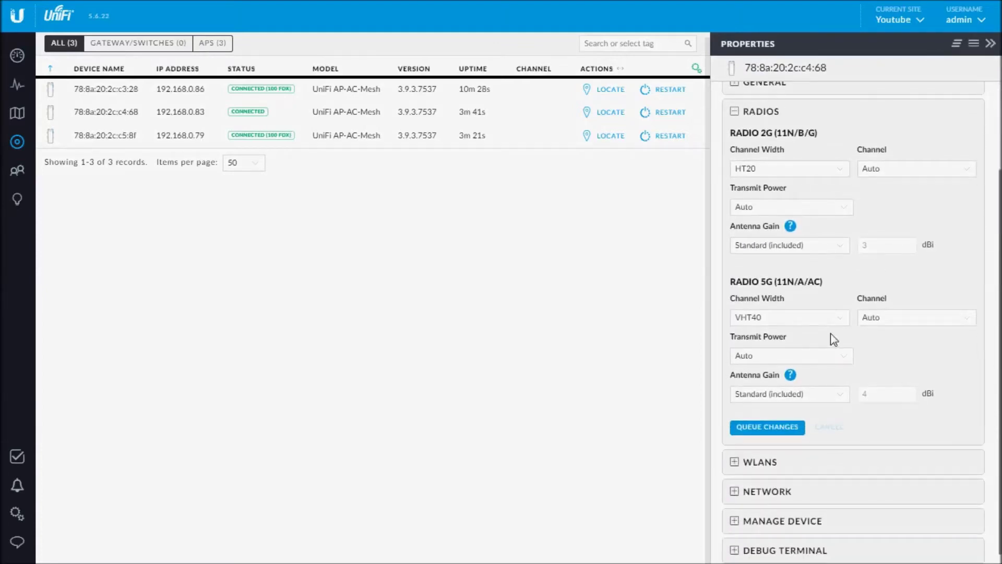
pyautogui.moveTo(1000, 245)
pyautogui.mouseDown()
pyautogui.moveTo(1000, 235)
pyautogui.moveTo(1000, 255)
pyautogui.moveTo(1000, 233)
pyautogui.mouseUp()
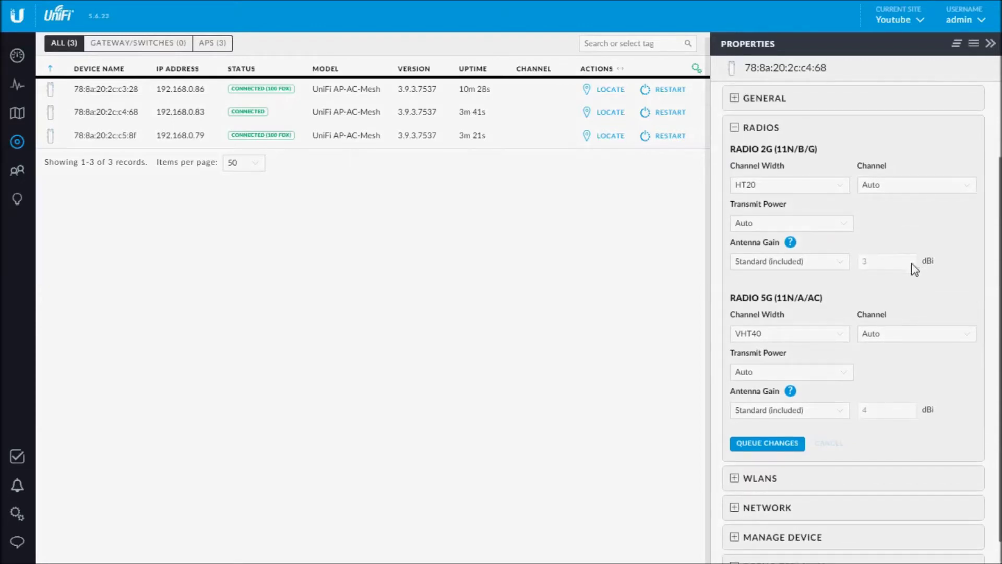
pyautogui.click(933, 339)
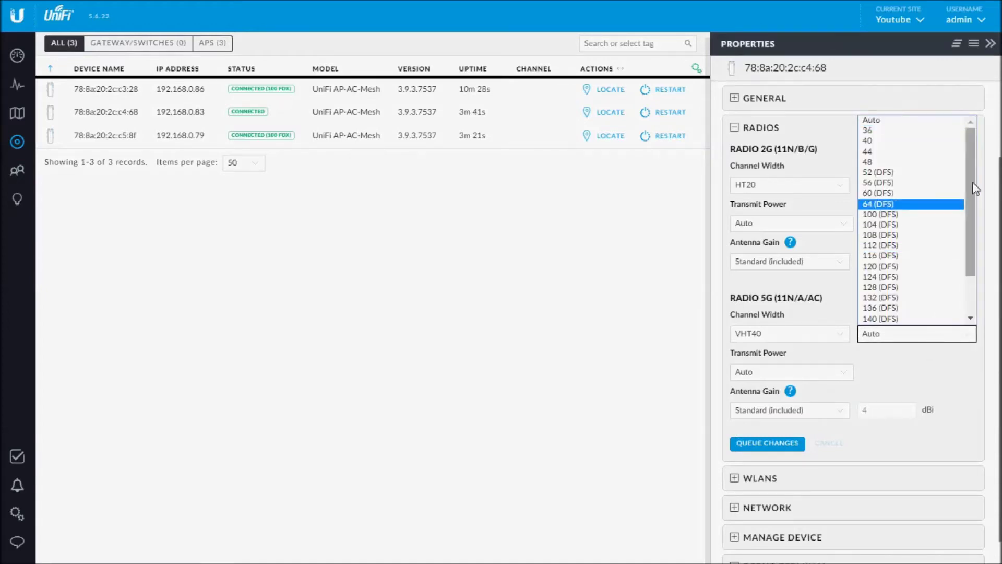
pyautogui.moveTo(971, 193); pyautogui.dragTo(970, 237)
pyautogui.click(905, 319)
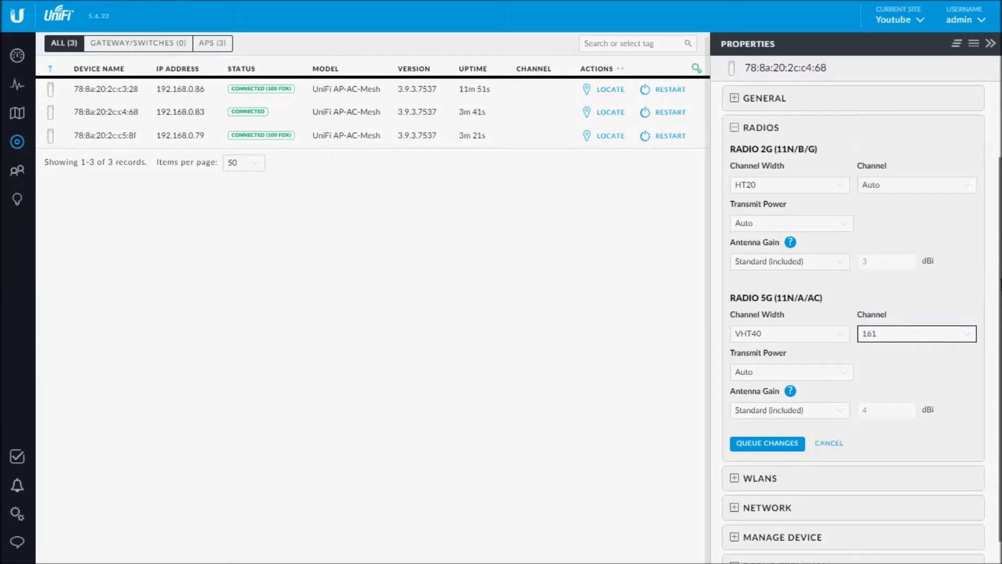
pyautogui.scroll(-1, 817, 423)
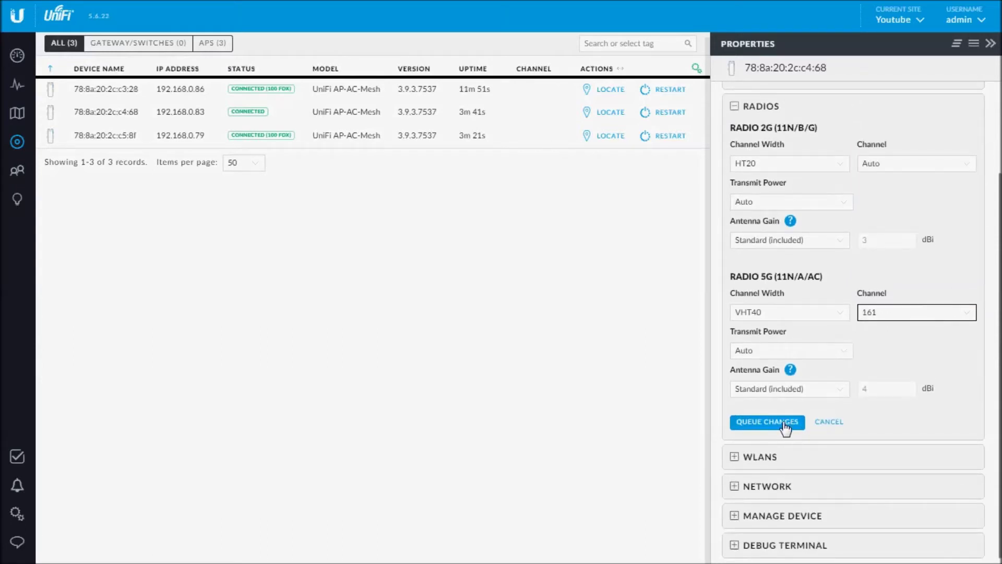
pyautogui.click(785, 423)
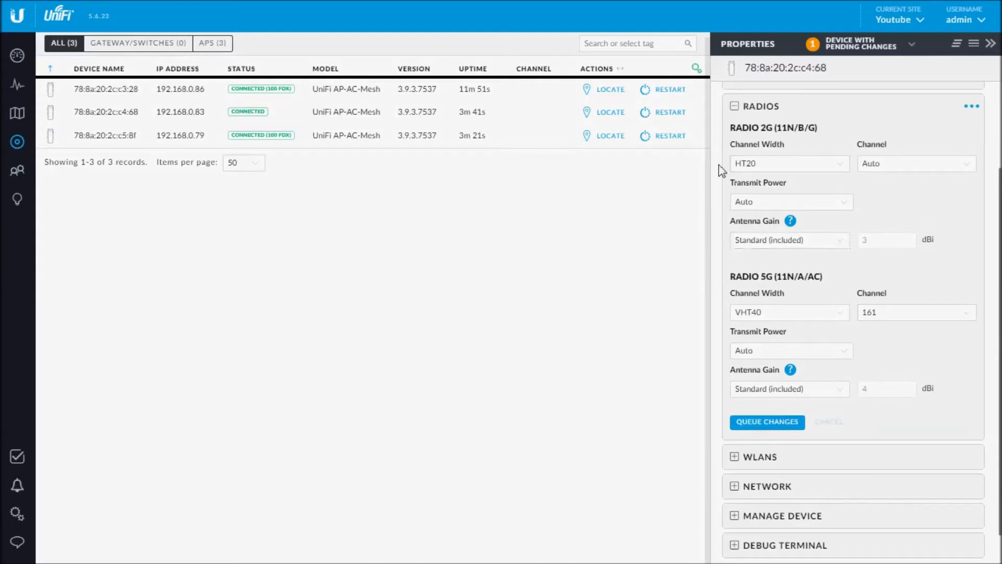
# Step: Set the 5G radio channel of access point 78:8a:20:2c:c3:28 to 161 and queue the change
pyautogui.click(130, 92)
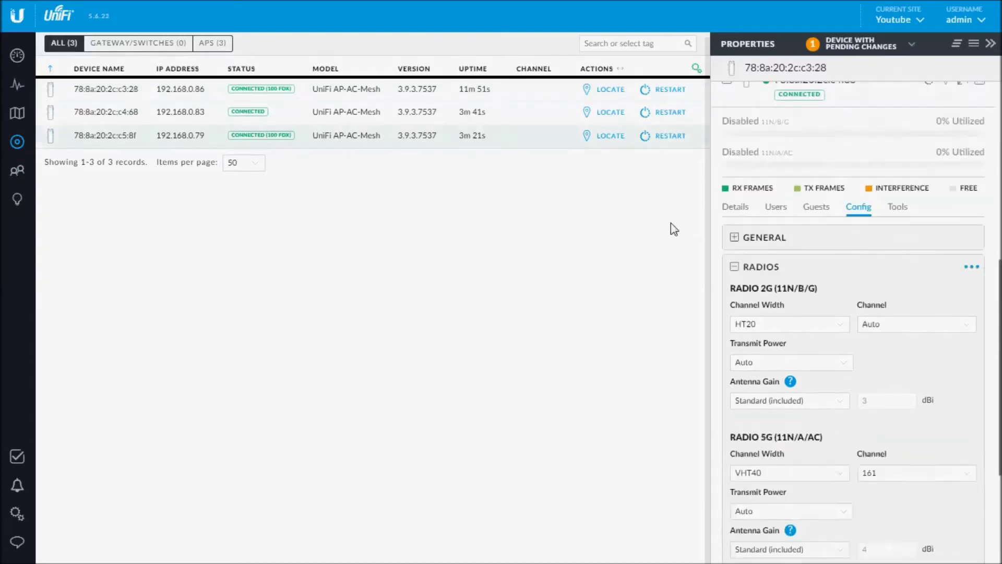
pyautogui.click(863, 198)
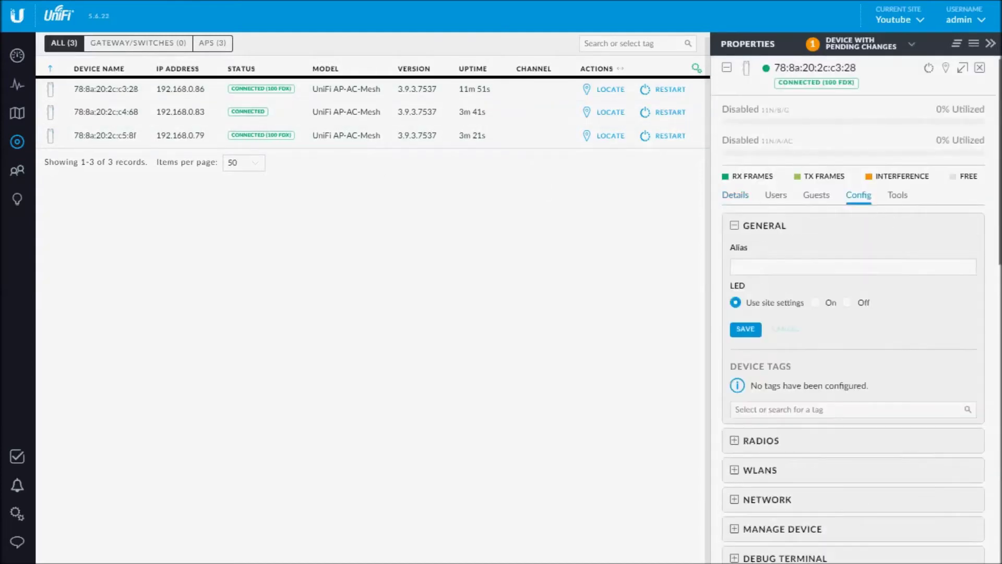
pyautogui.scroll(-4, 865, 263)
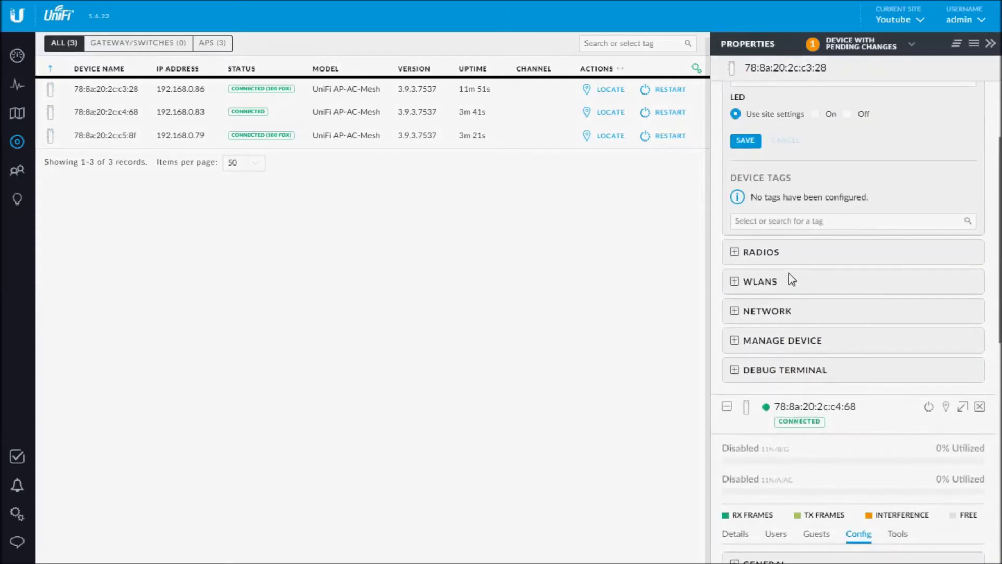
pyautogui.click(781, 256)
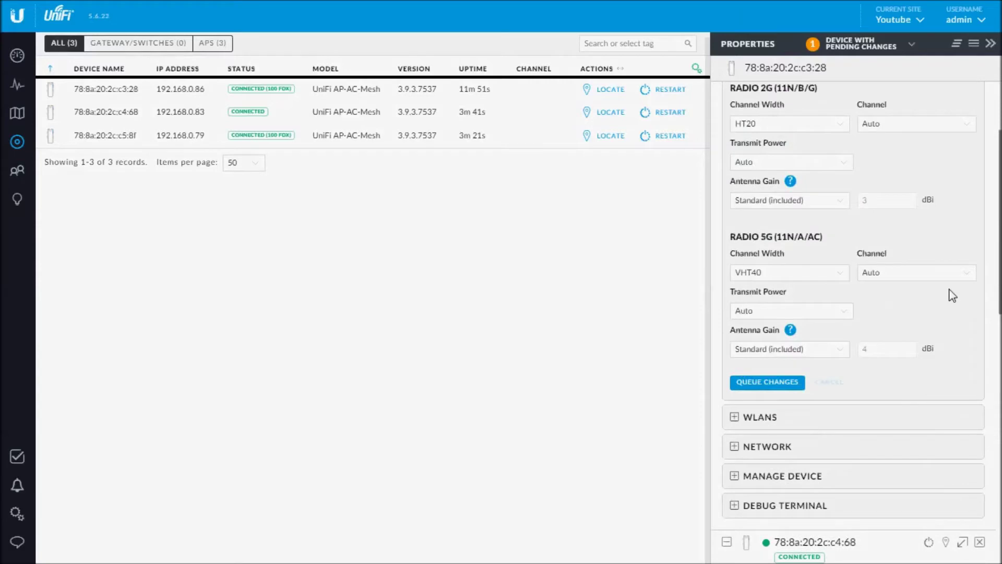
pyautogui.click(924, 277)
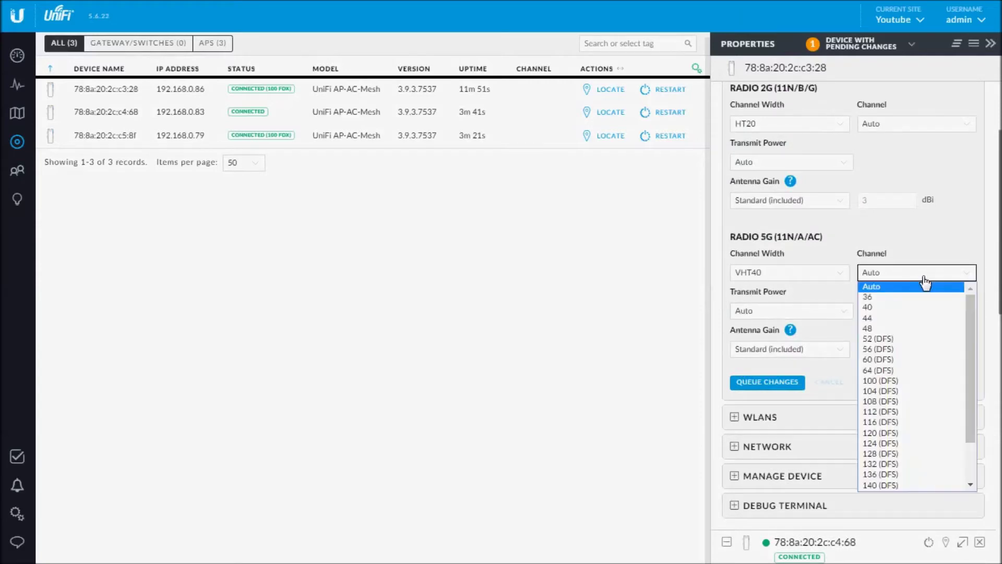
pyautogui.scroll(-2, 967, 329)
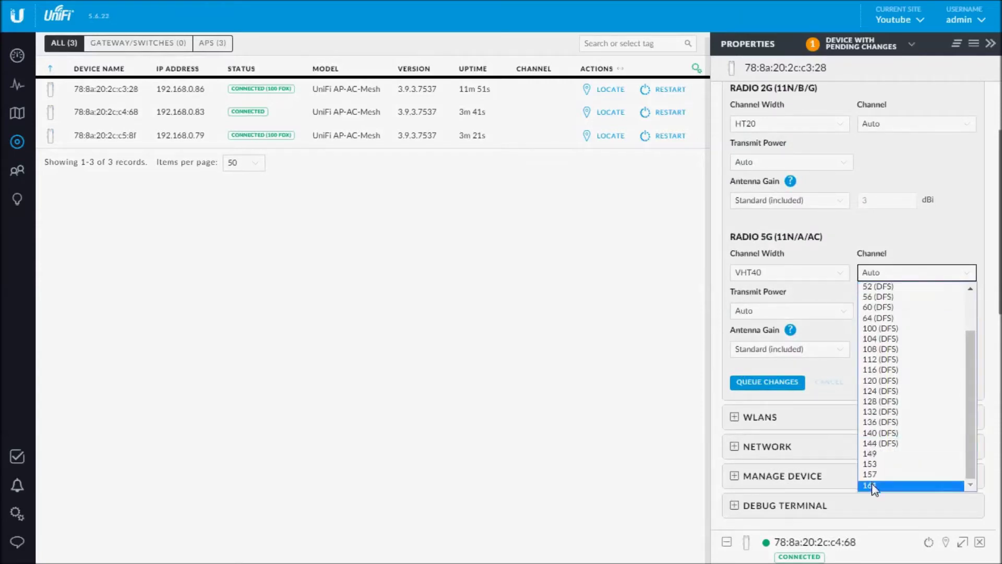
pyautogui.click(873, 485)
pyautogui.click(776, 384)
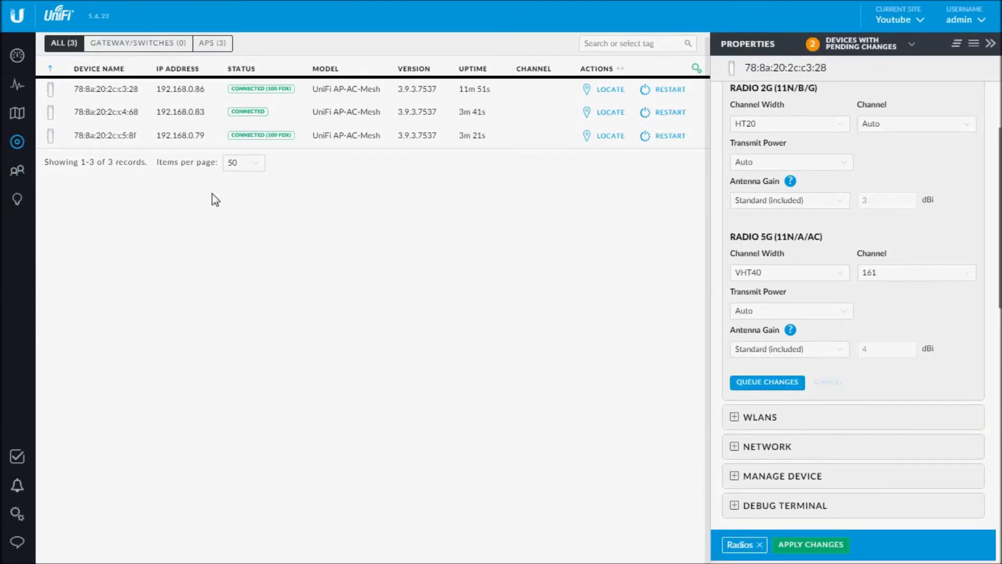
# Step: Set the 5G radio channel of access point 78:8a:20:2c:c5:8f to 161 and queue the change
pyautogui.click(115, 147)
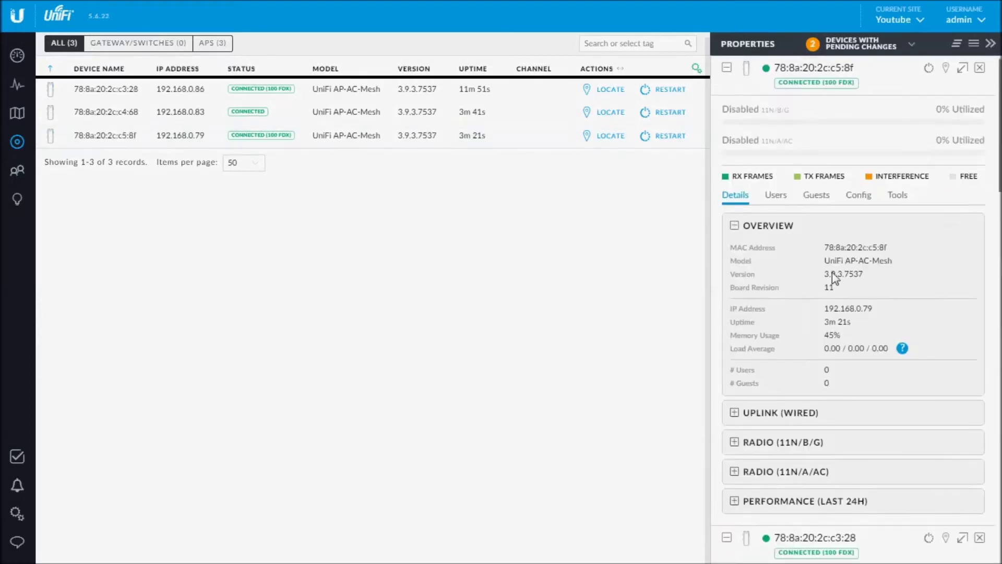
pyautogui.click(859, 195)
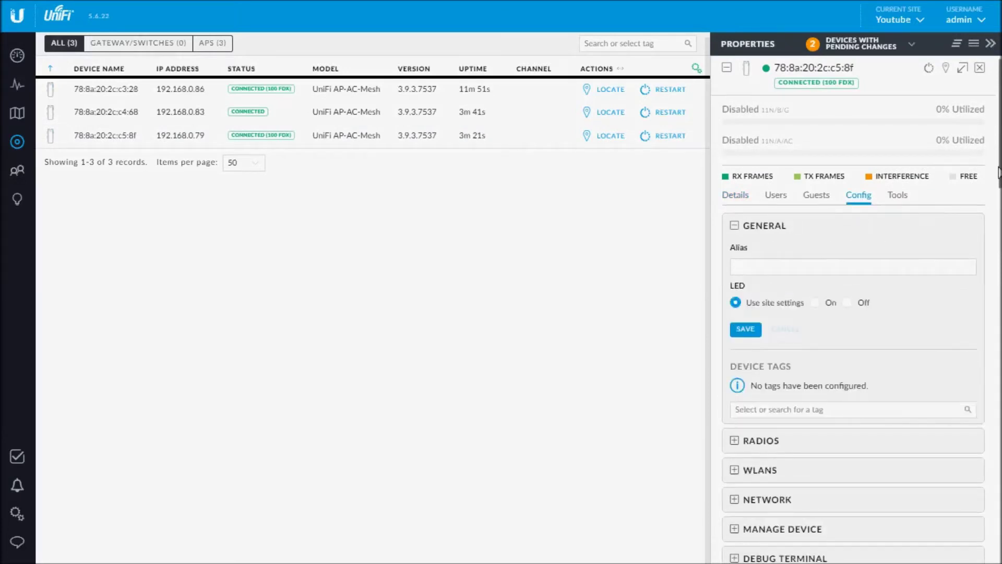
pyautogui.scroll(-4, 998, 193)
pyautogui.scroll(-3, 814, 157)
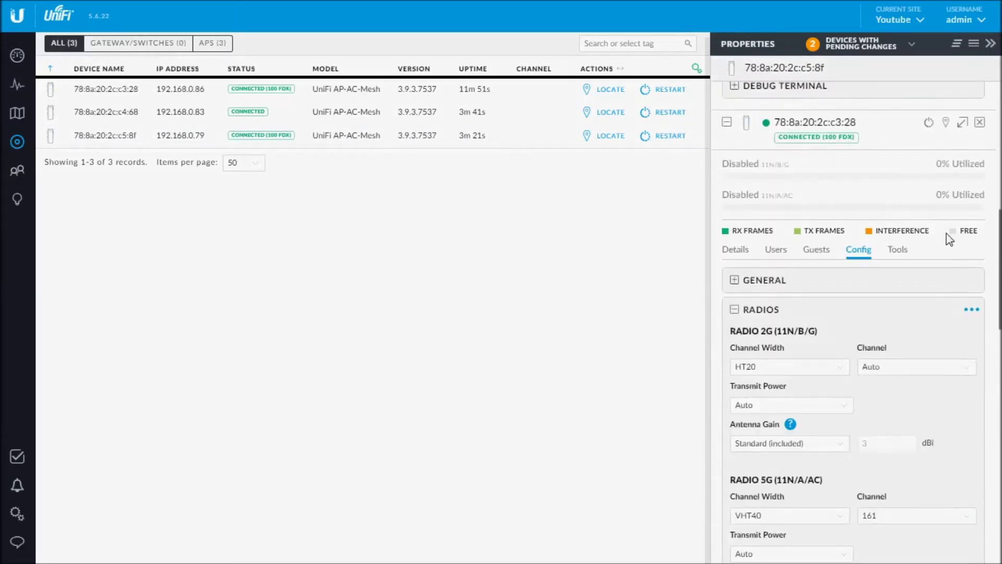
pyautogui.moveTo(996, 269); pyautogui.dragTo(999, 485)
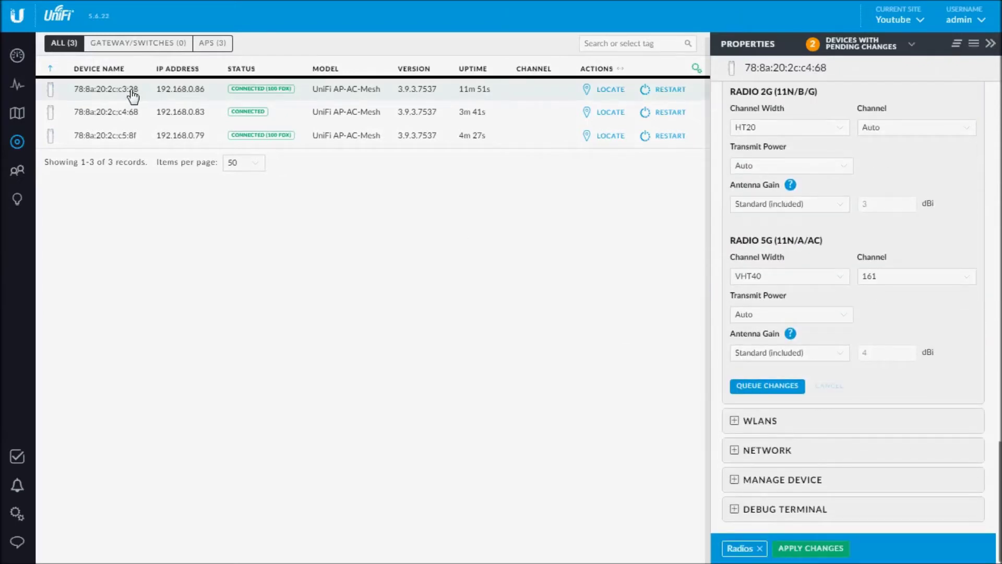
pyautogui.click(132, 137)
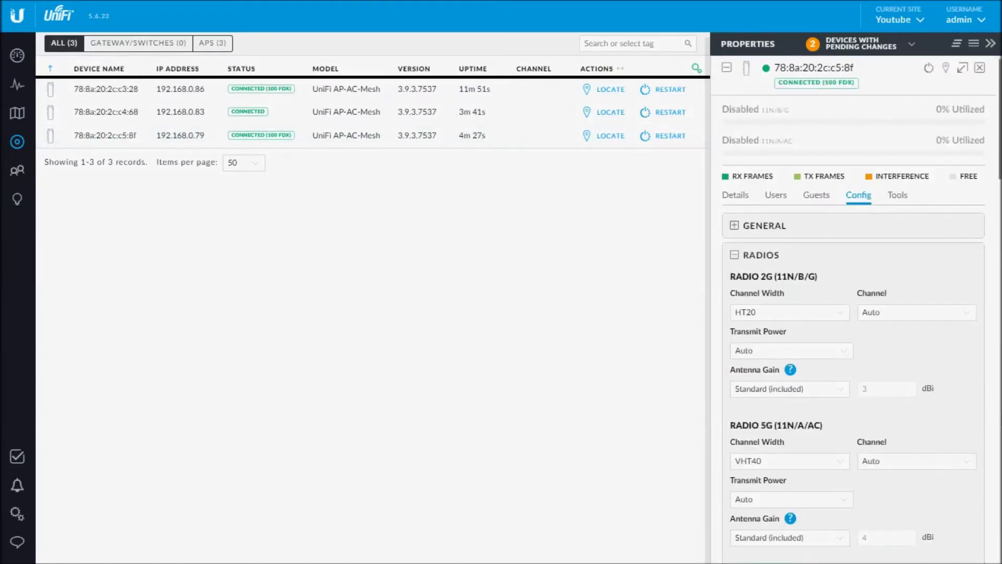
pyautogui.click(944, 467)
pyautogui.scroll(-2, 975, 437)
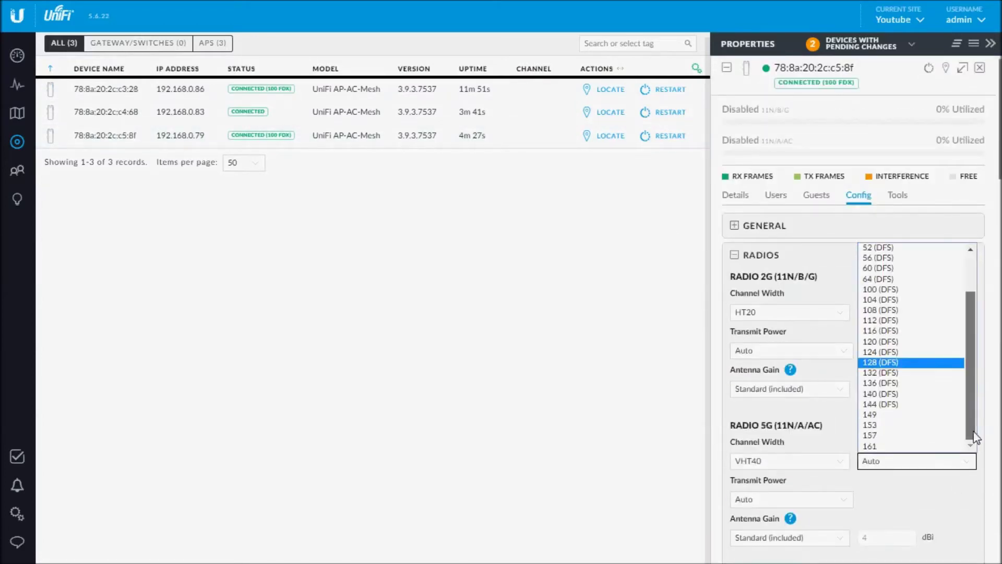
pyautogui.click(910, 447)
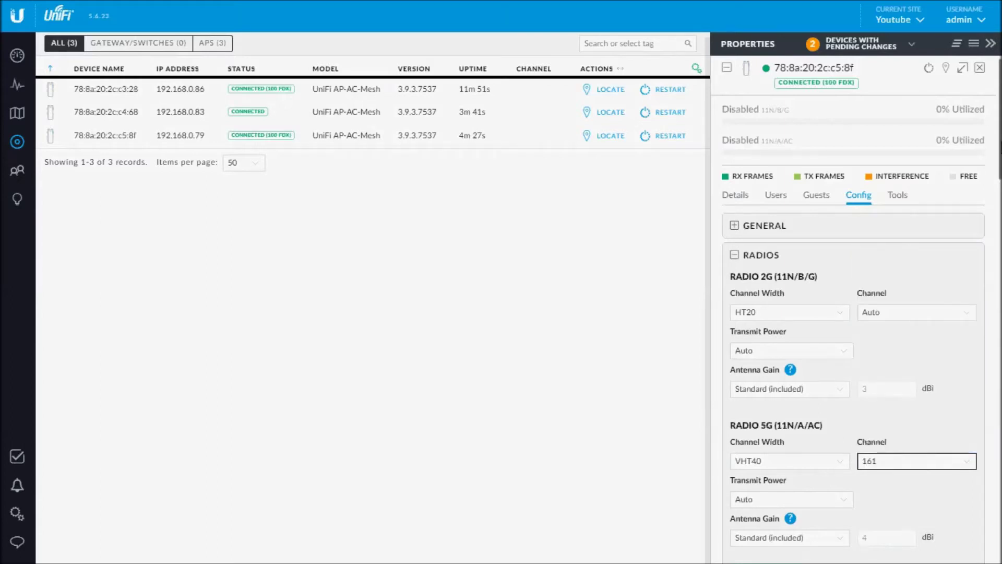
pyautogui.scroll(-4, 856, 314)
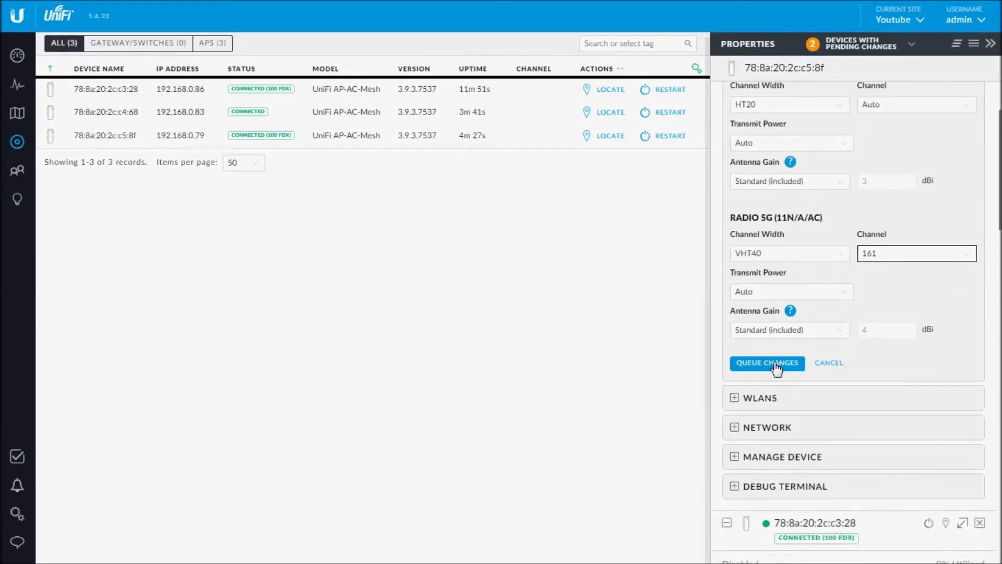
pyautogui.click(777, 366)
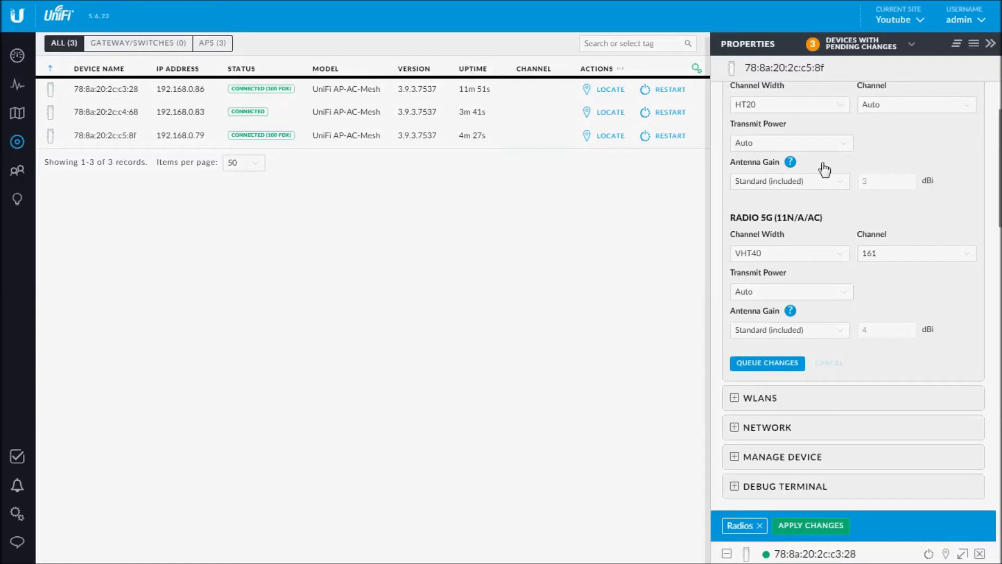
# Step: Apply all queued radio changes to the three access points at once and dismiss the notifications
pyautogui.click(893, 51)
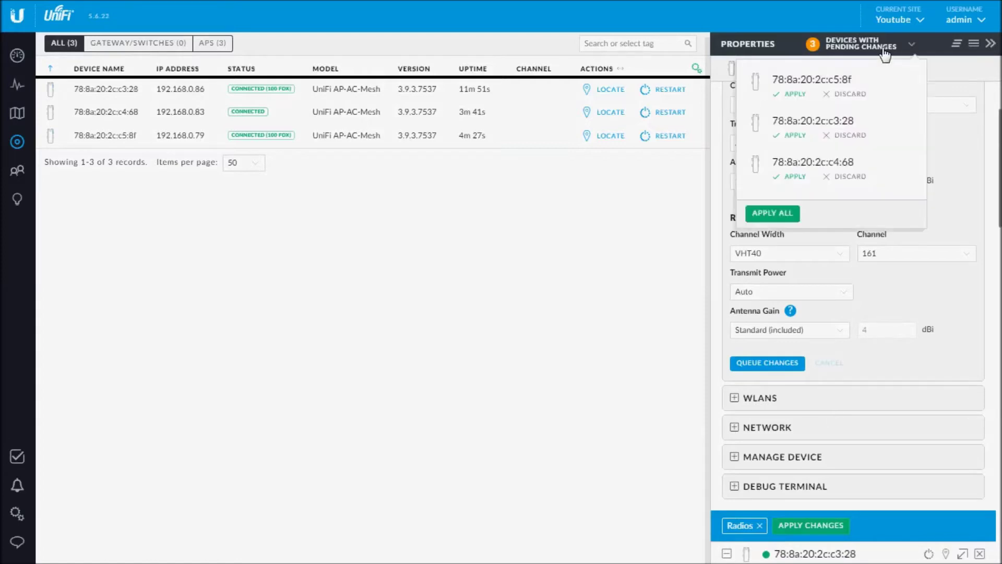
pyautogui.click(778, 216)
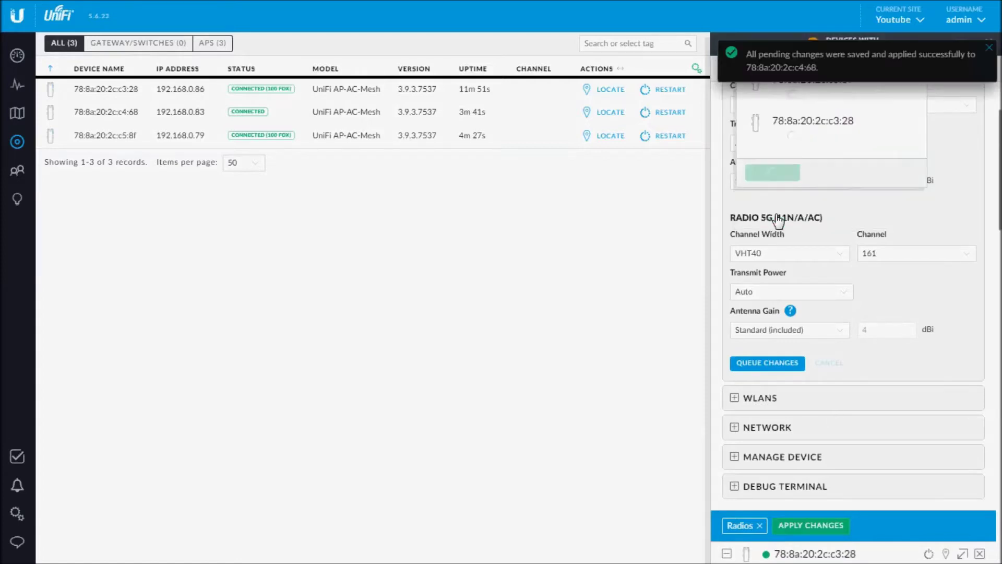
pyautogui.click(990, 48)
pyautogui.click(989, 50)
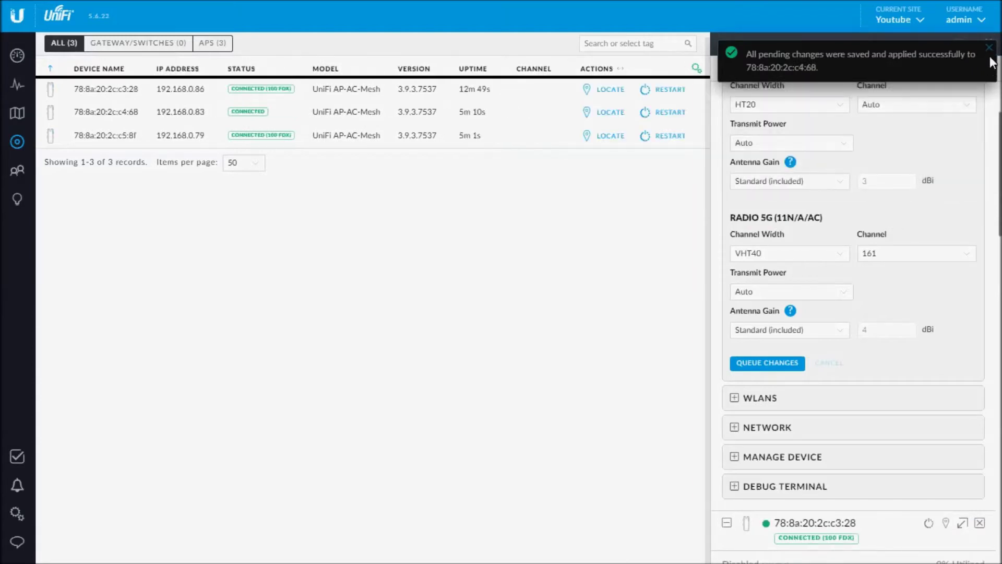
pyautogui.click(990, 50)
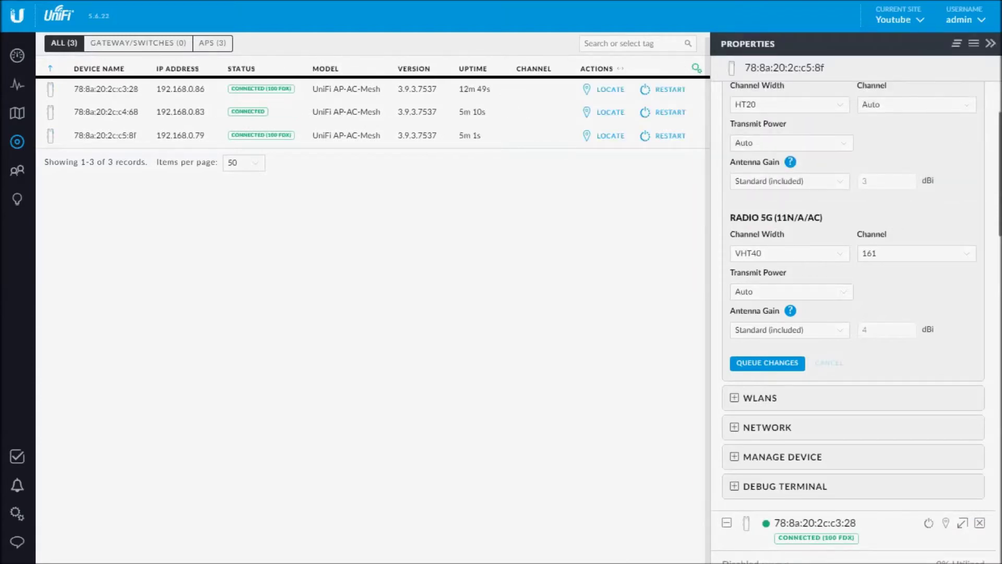
pyautogui.scroll(4, 966, 135)
pyautogui.click(990, 44)
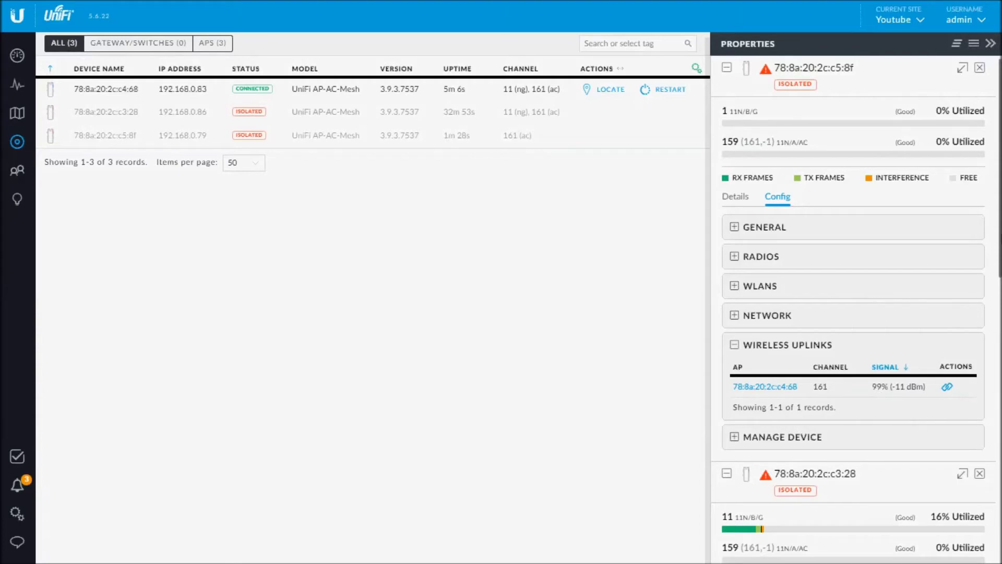
# Step: Link the isolated access point 78:8a:20:2c:c5:8f to 78:8a:20:2c:c4:68 as its wireless uplink
pyautogui.scroll(-2, 940, 288)
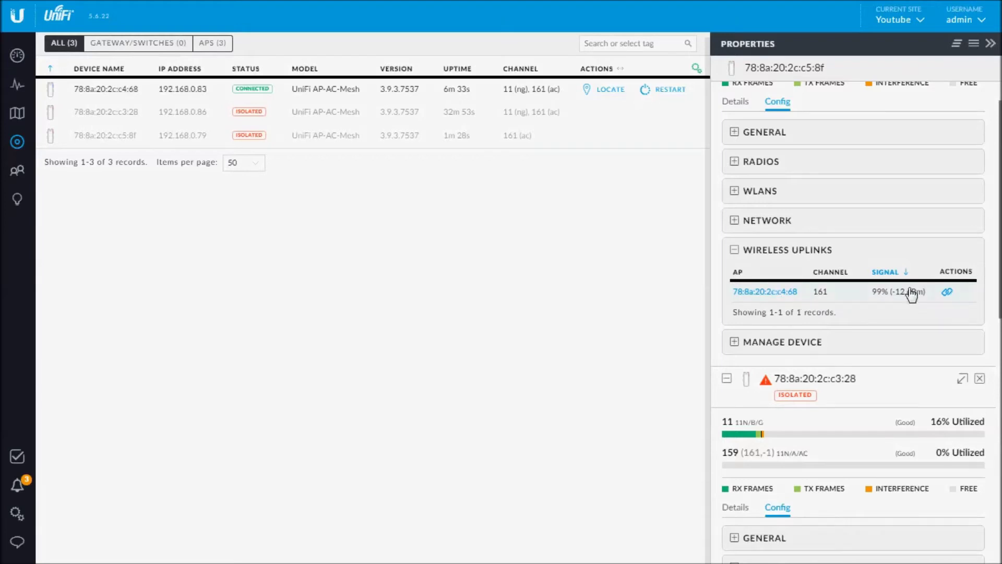
pyautogui.click(947, 293)
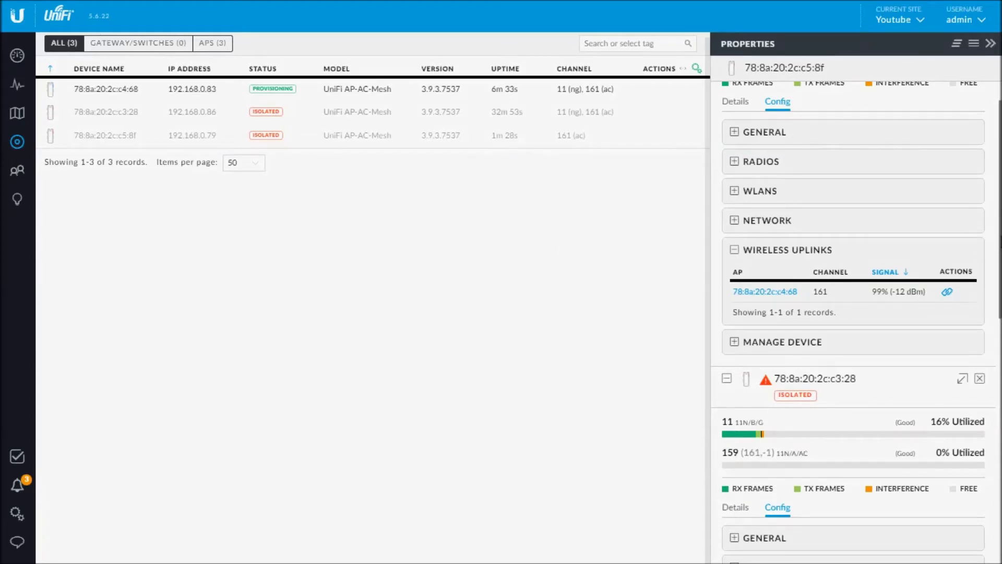
# Step: Show the available wireless uplinks of the isolated access point 78:8a:20:2c:c3:28 and collapse the details of the other two access points
pyautogui.scroll(-2, 1000, 196)
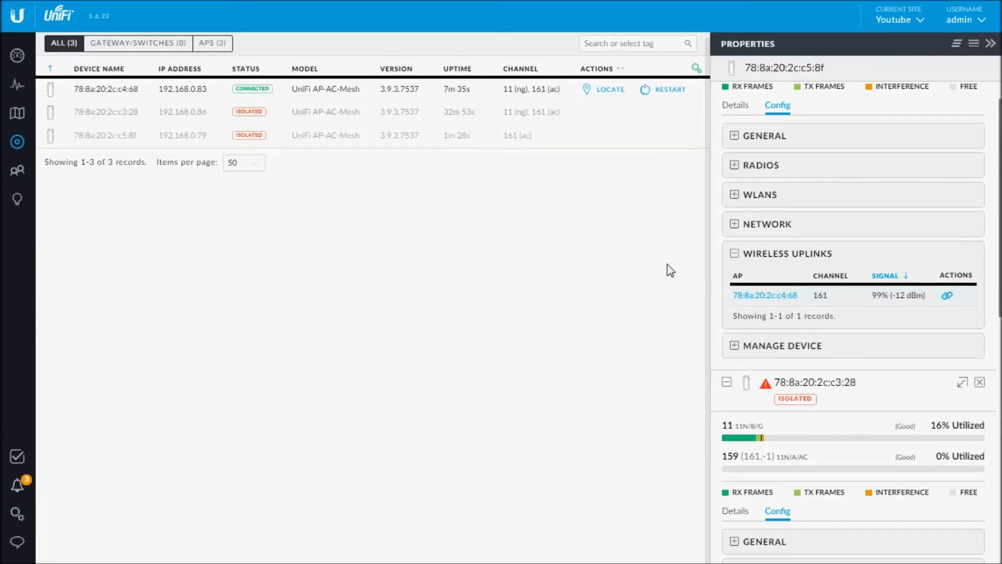
pyautogui.click(991, 43)
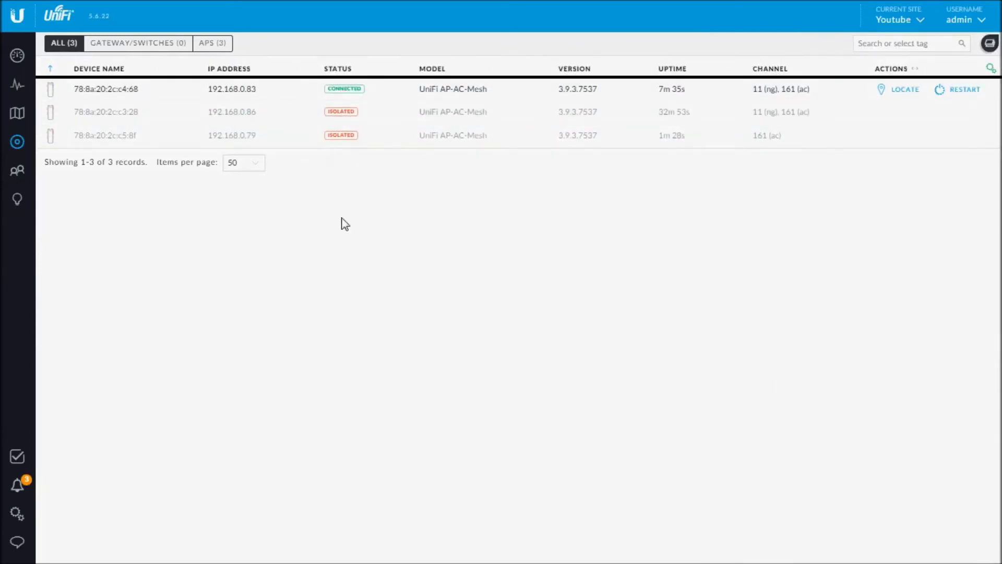
pyautogui.click(226, 121)
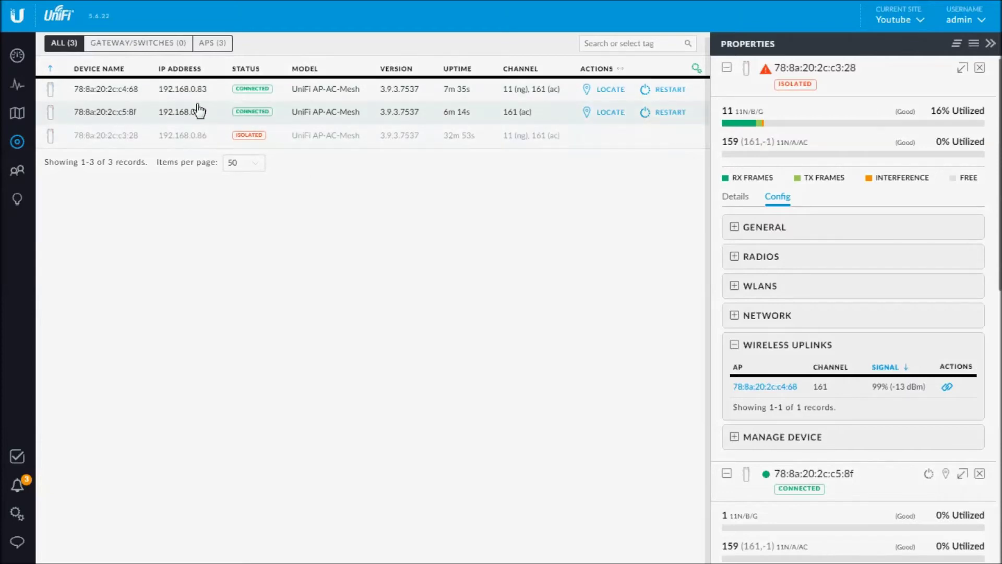
pyautogui.moveTo(995, 180); pyautogui.dragTo(995, 463)
pyautogui.scroll(15, 995, 463)
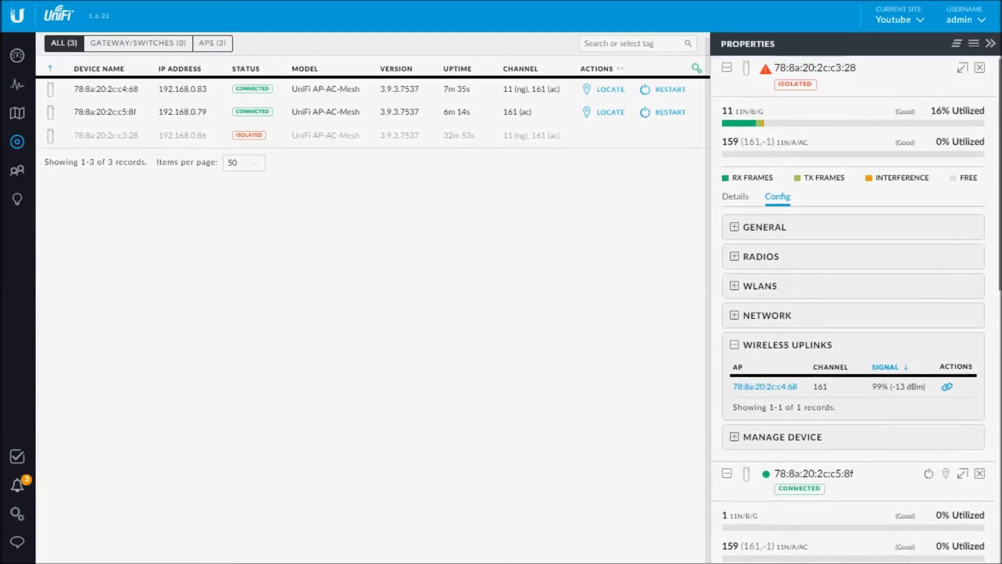
pyautogui.scroll(-5, 857, 313)
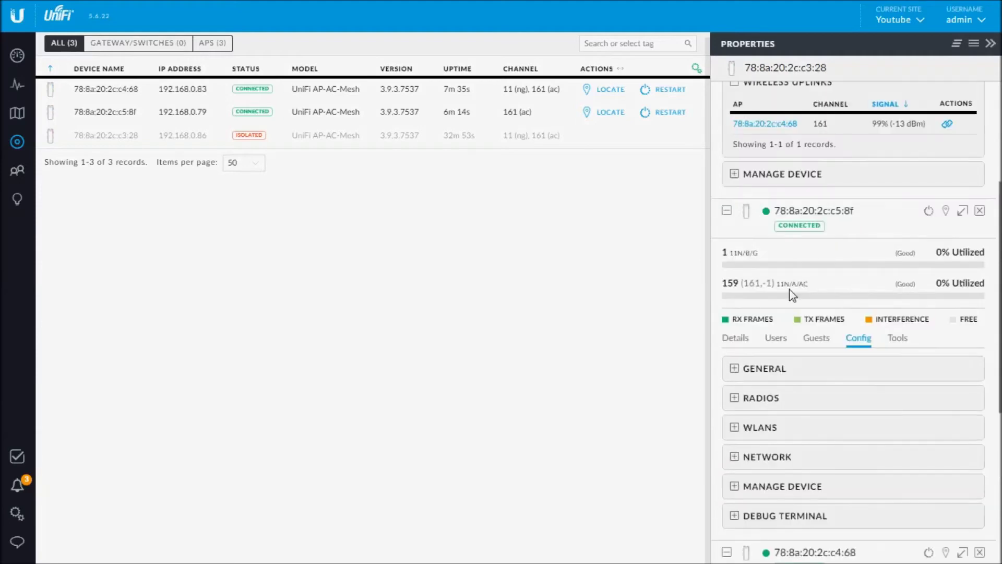
pyautogui.click(727, 211)
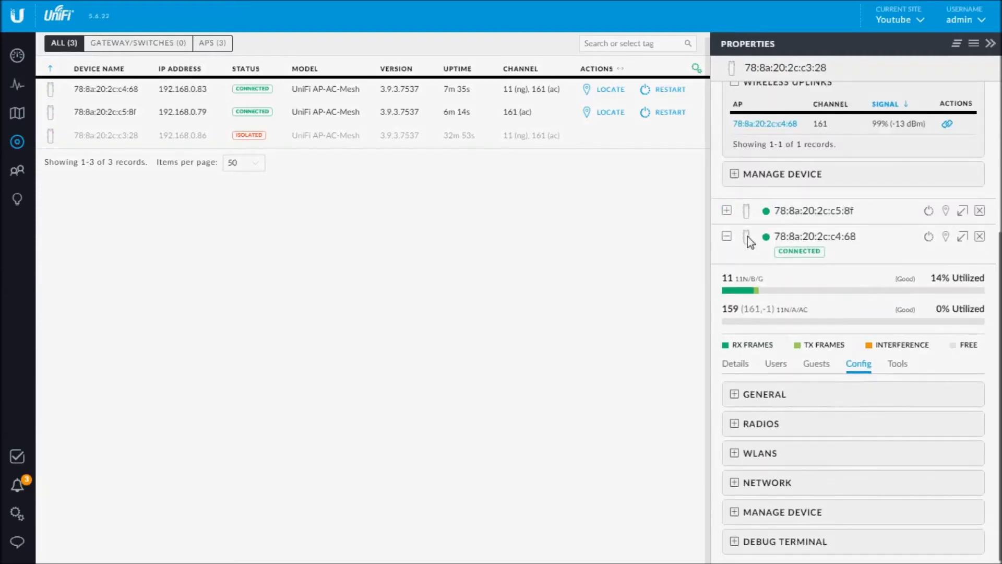
pyautogui.click(727, 236)
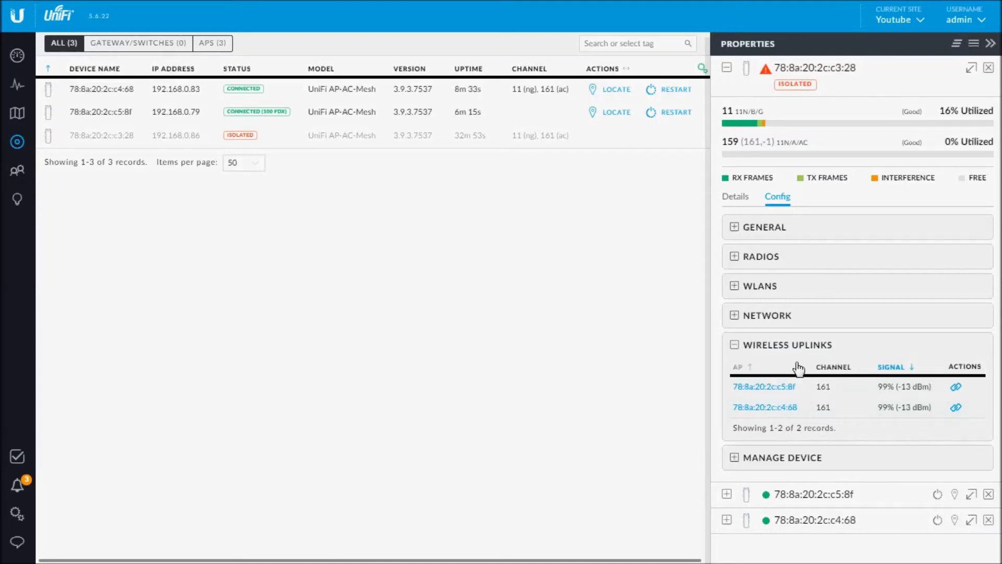
# Step: Check the configuration of the two connected access points and link 78:8a:20:2c:c3:28 to 78:8a:20:2c:c5:8f as its wireless uplink
pyautogui.click(727, 494)
pyautogui.scroll(-1, 809, 360)
pyautogui.scroll(-5, 804, 332)
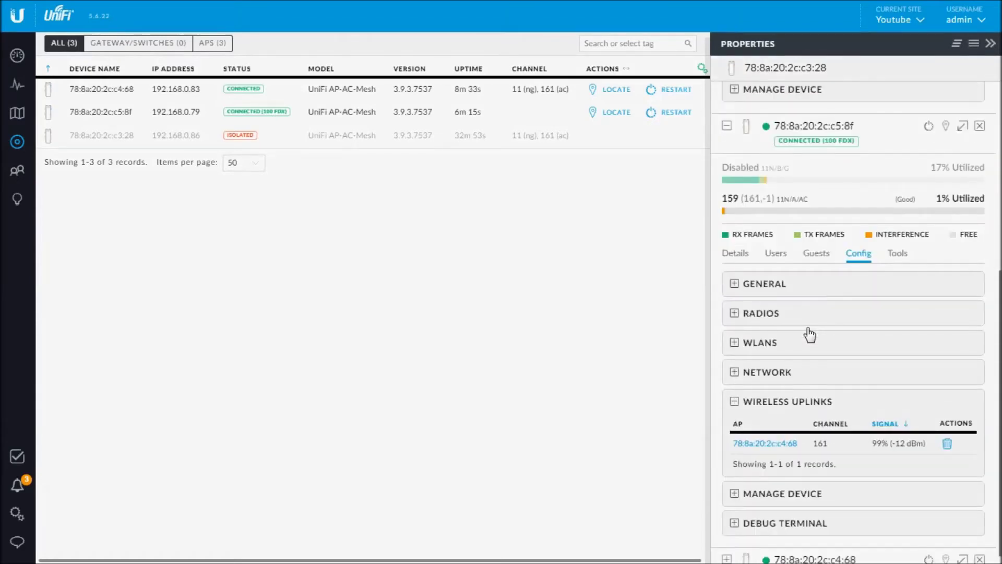
pyautogui.click(727, 126)
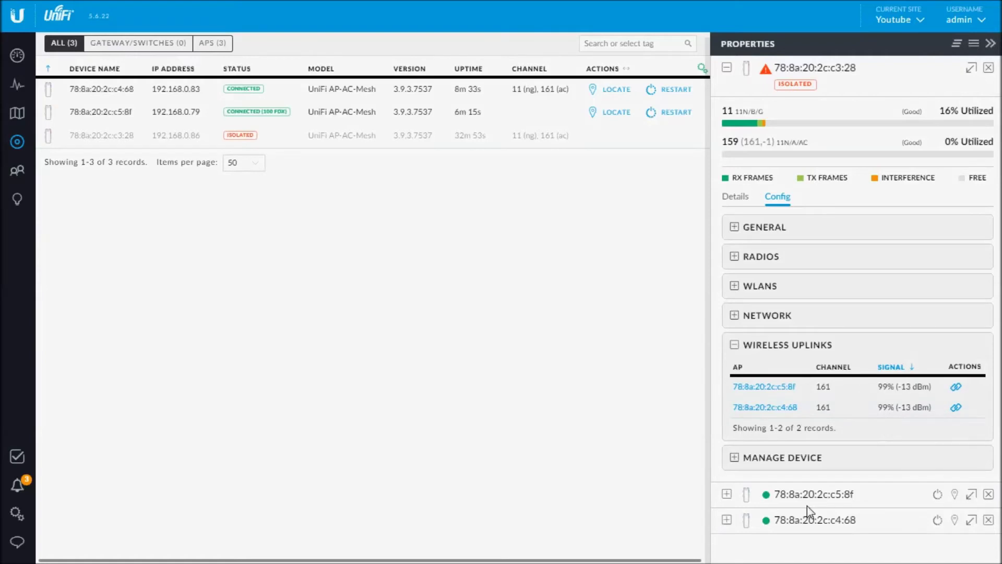
pyautogui.click(726, 519)
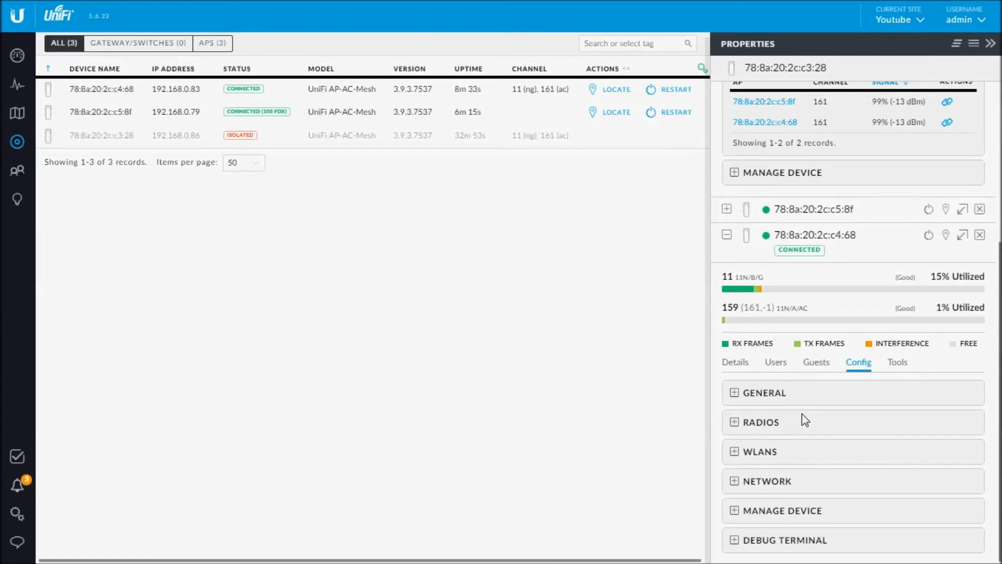
pyautogui.click(727, 236)
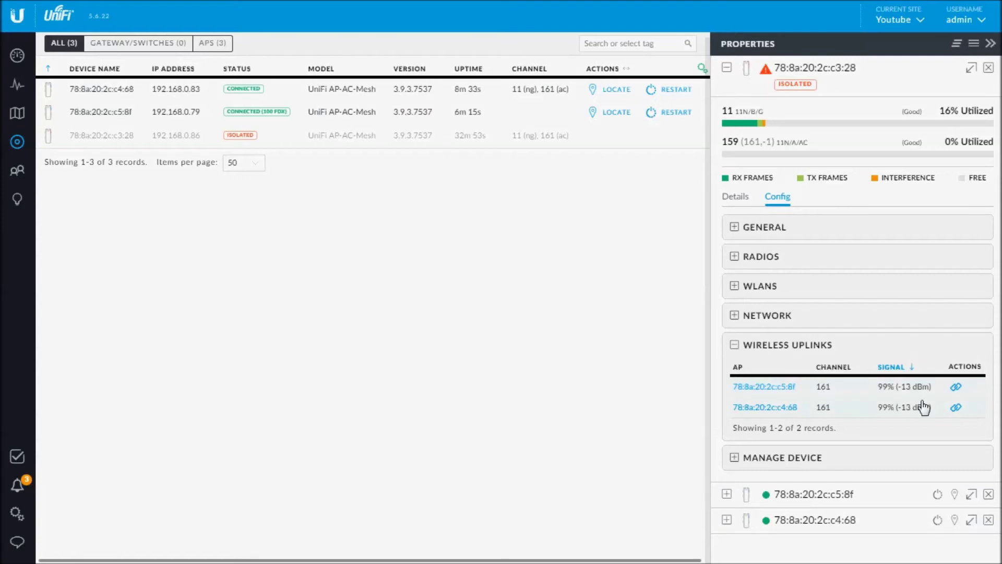
pyautogui.click(957, 390)
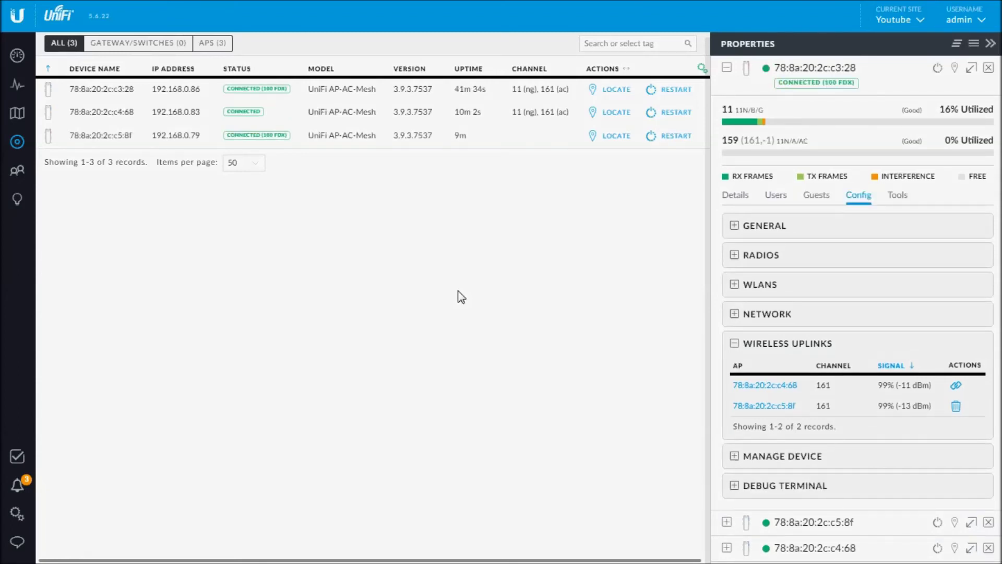
pyautogui.click(727, 67)
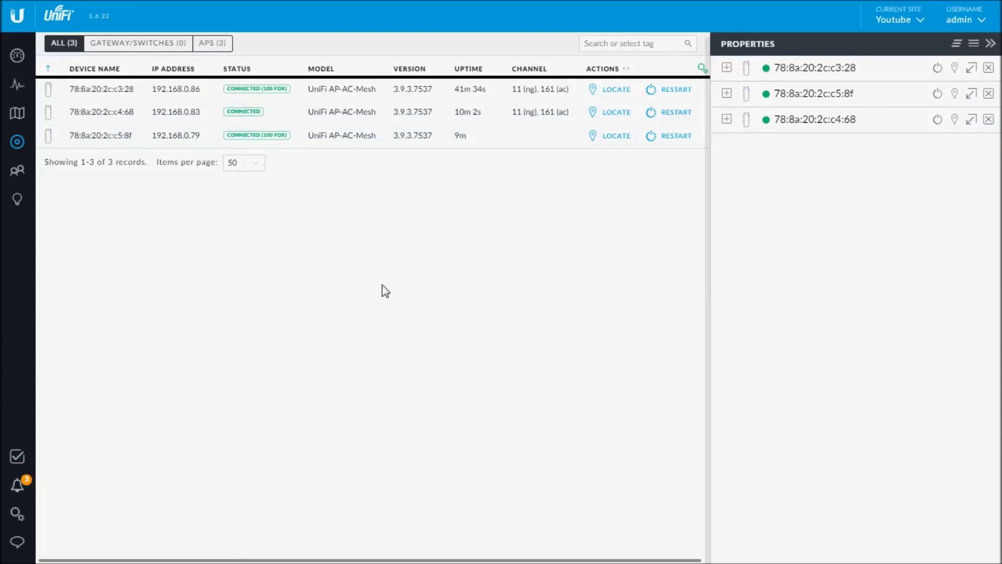
# Step: Set the alias of access point 78:8a:20:2c:c4:68 to "Cableado" and save it
pyautogui.click(104, 113)
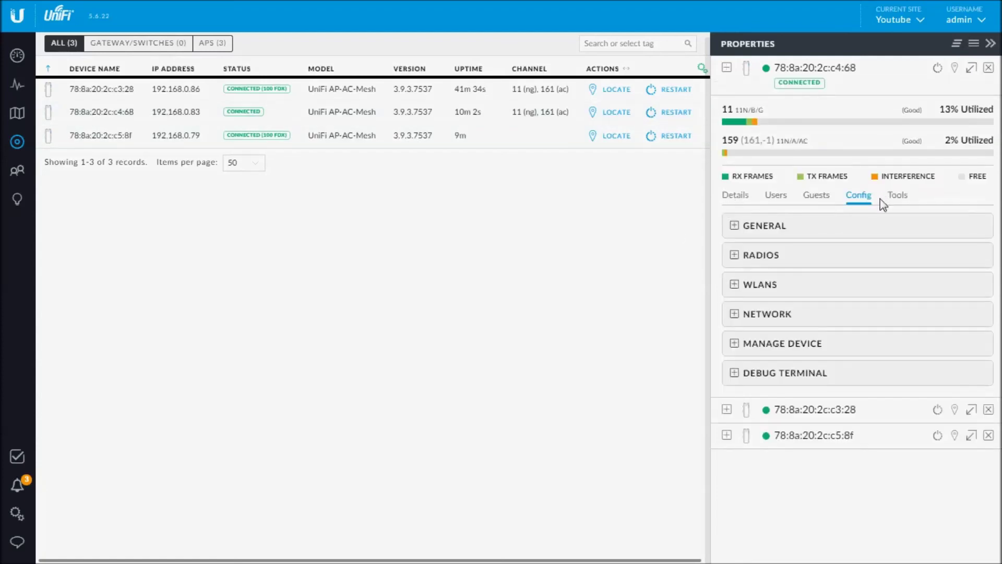
pyautogui.click(766, 227)
pyautogui.click(782, 266)
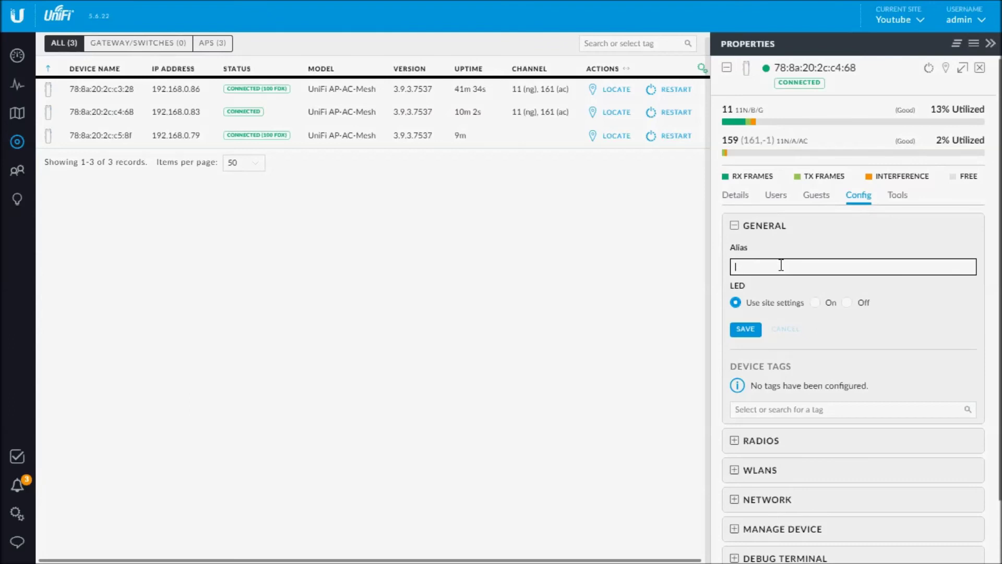
pyautogui.write('Cableado')
pyautogui.press('Return')
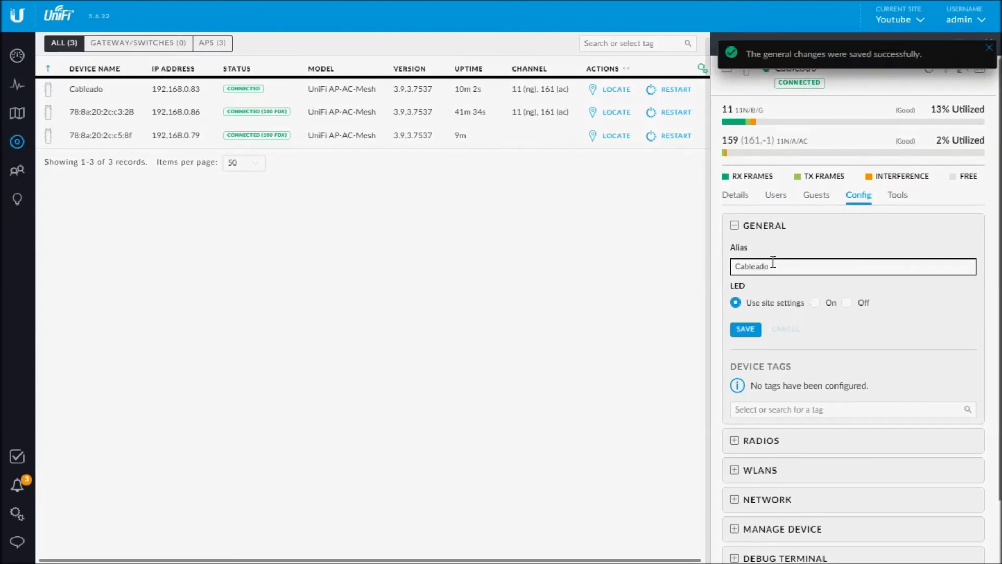
pyautogui.click(736, 228)
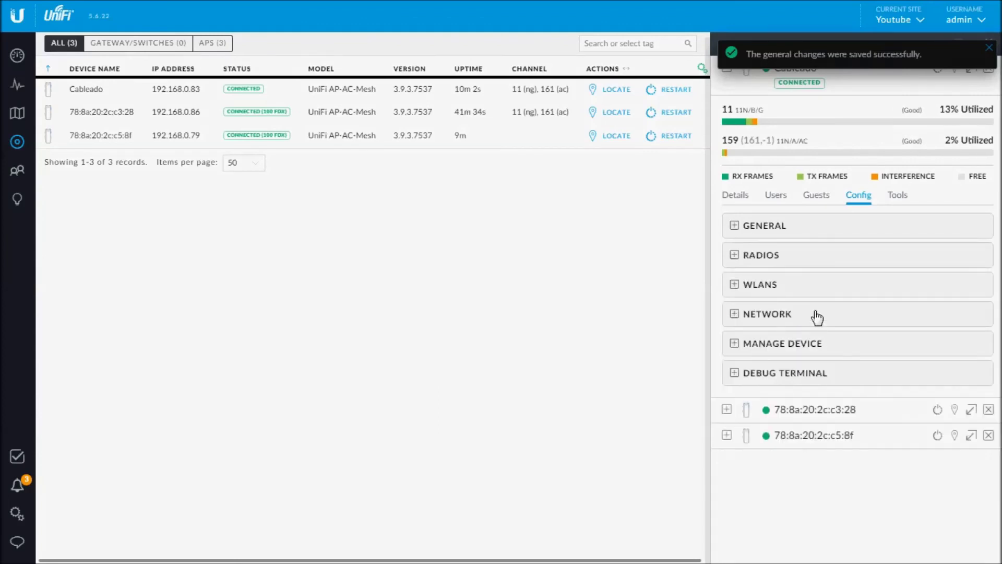
# Step: Set the alias of access point 78:8a:20:2c:c3:28 to "1 Salto" and save it
pyautogui.click(728, 410)
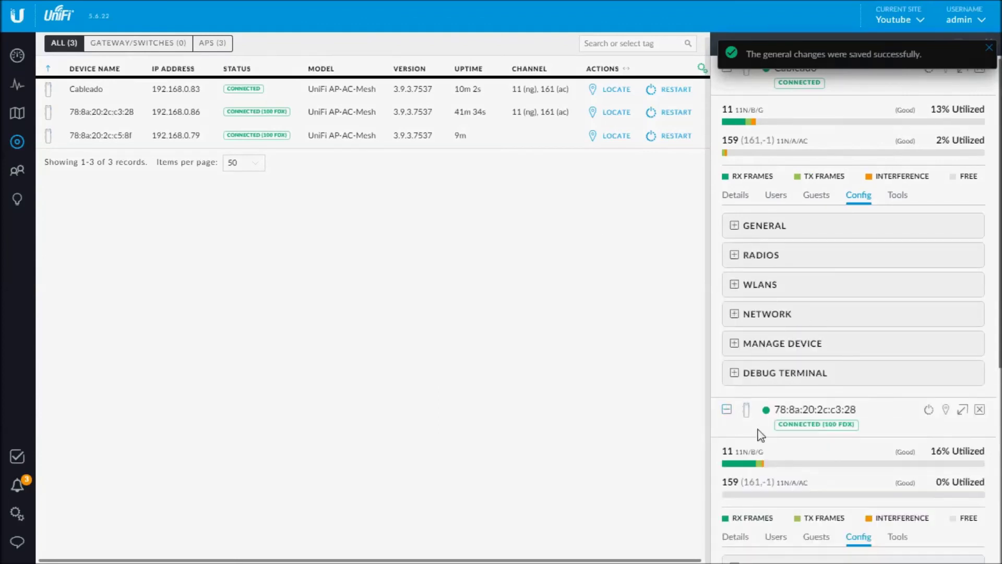
pyautogui.scroll(-3, 836, 444)
pyautogui.click(792, 421)
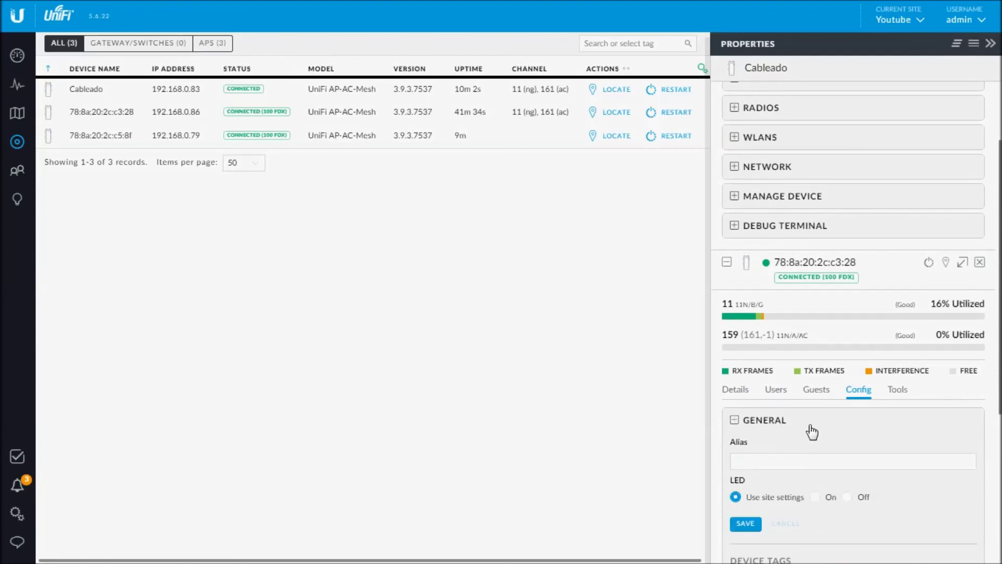
pyautogui.click(790, 457)
pyautogui.write('1 Salto')
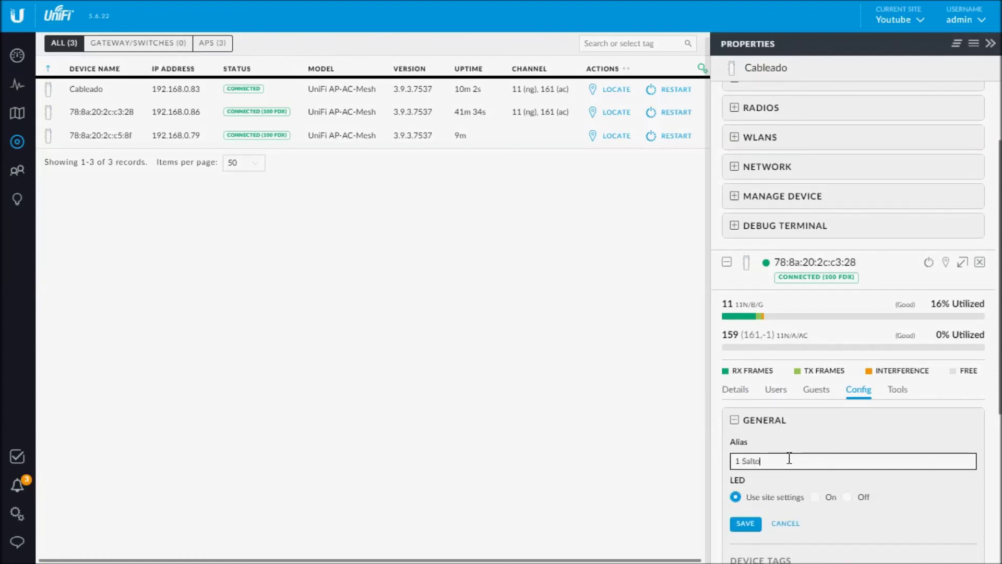
pyautogui.press('Return')
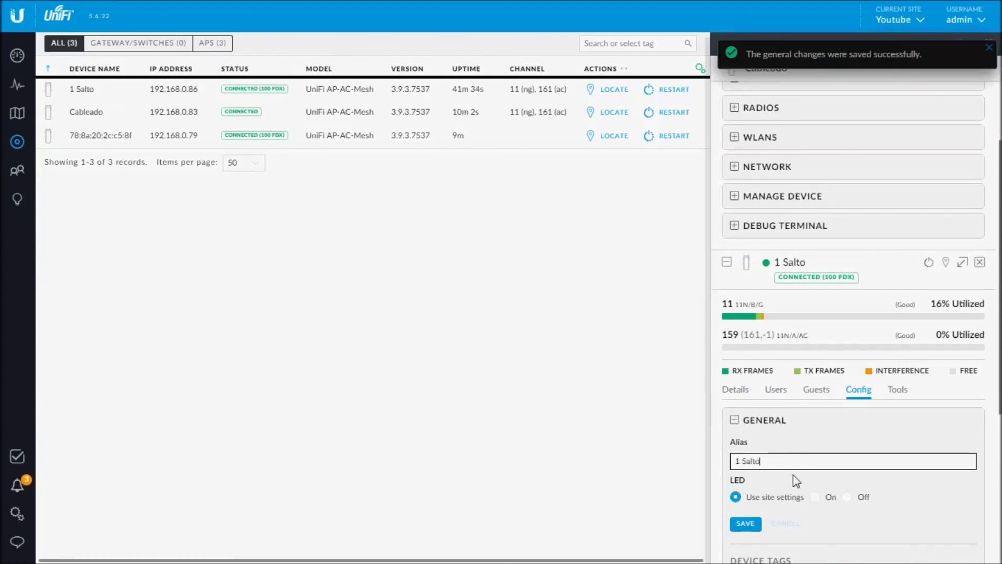
pyautogui.click(735, 420)
# Step: Set the alias of access point 78:8a:20:2c:c5:8f to "2 Salto", save it and close the device properties
pyautogui.scroll(-1, 800, 426)
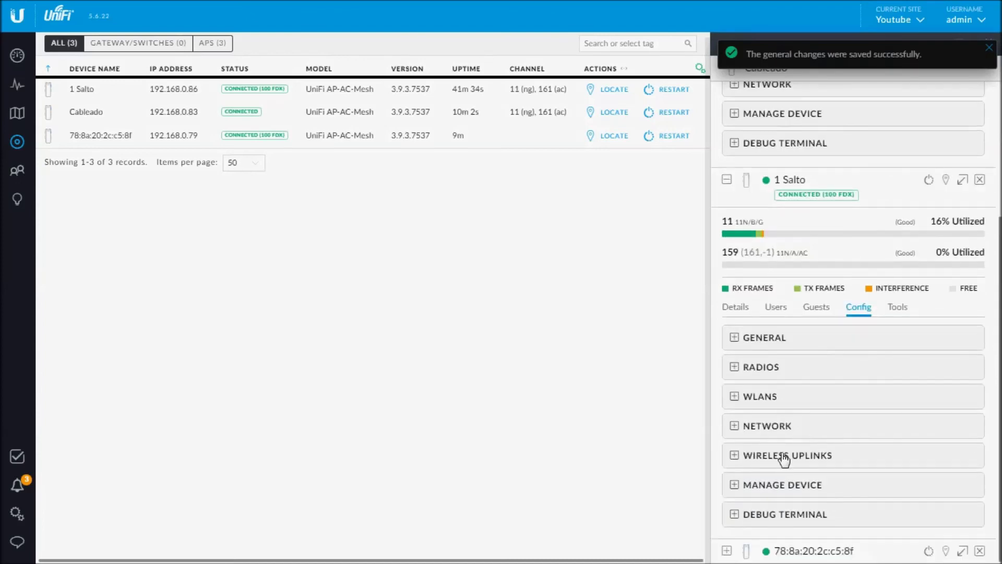
pyautogui.scroll(-3, 841, 443)
pyautogui.scroll(-1, 794, 454)
pyautogui.click(777, 420)
pyautogui.click(784, 454)
pyautogui.write('2')
pyautogui.write(' Salto')
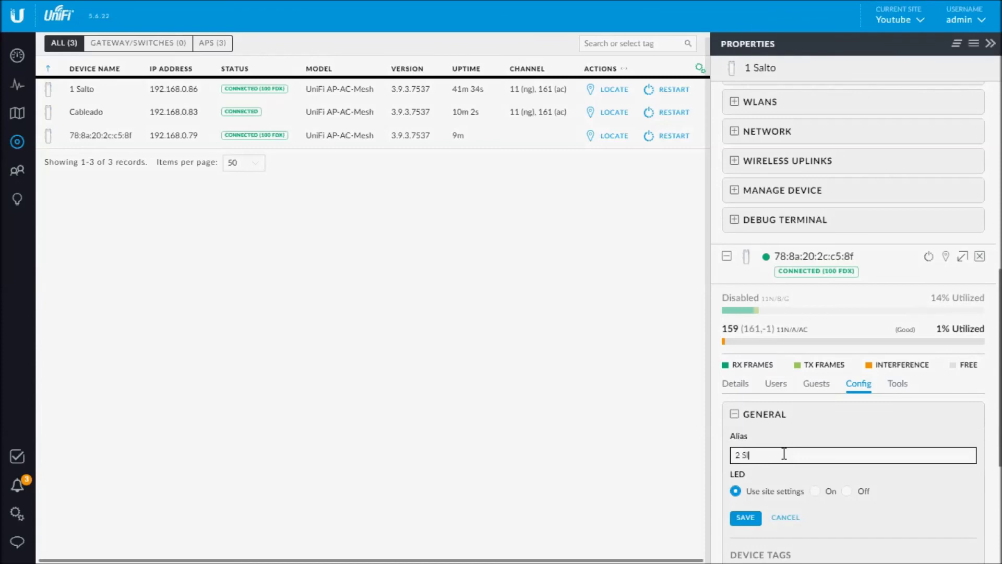
pyautogui.press('Return')
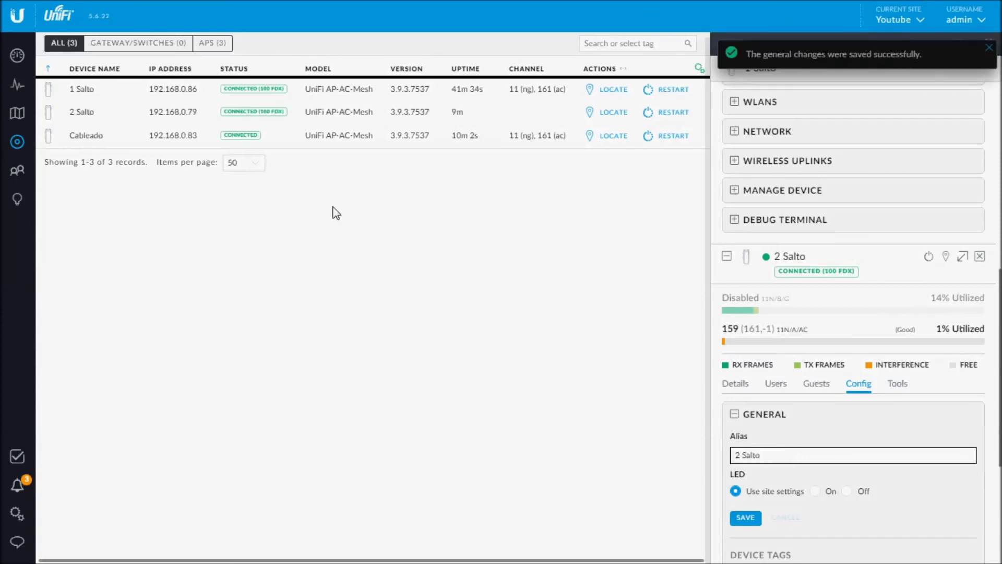
pyautogui.click(989, 48)
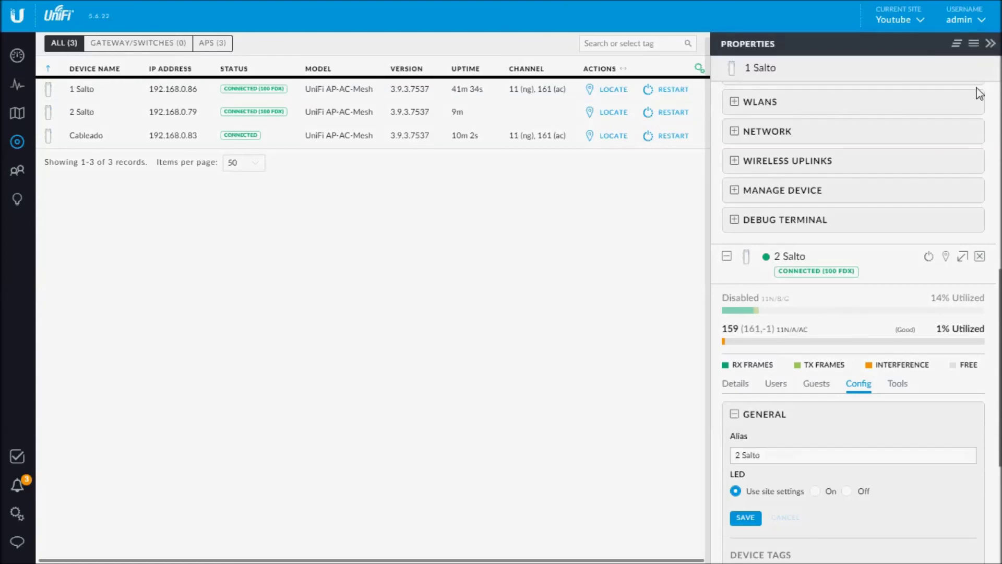
pyautogui.click(989, 42)
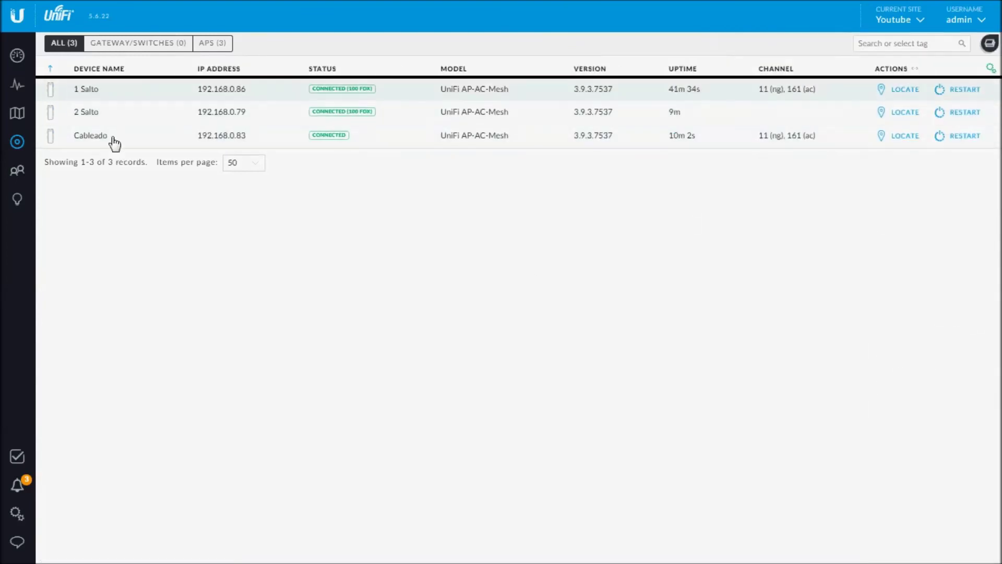